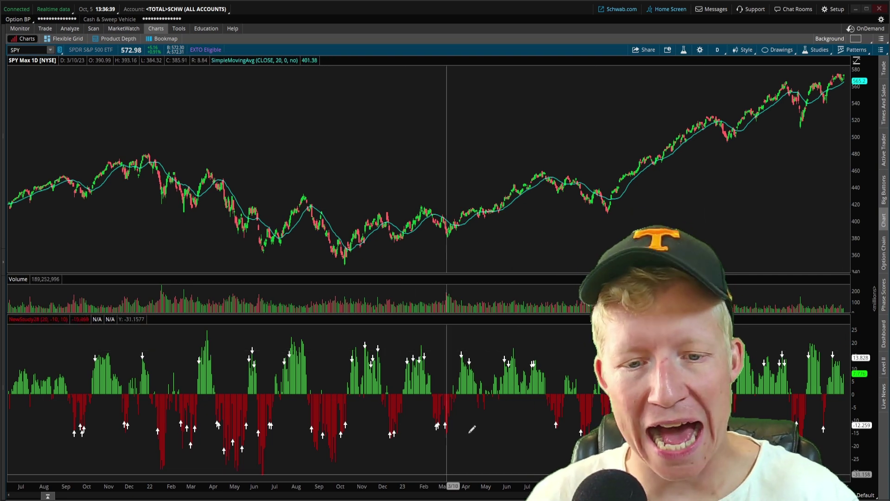
# Zoom the SPY chart into the March–October 2022 range
pyautogui.moveTo(183, 200); pyautogui.dragTo(343, 200)
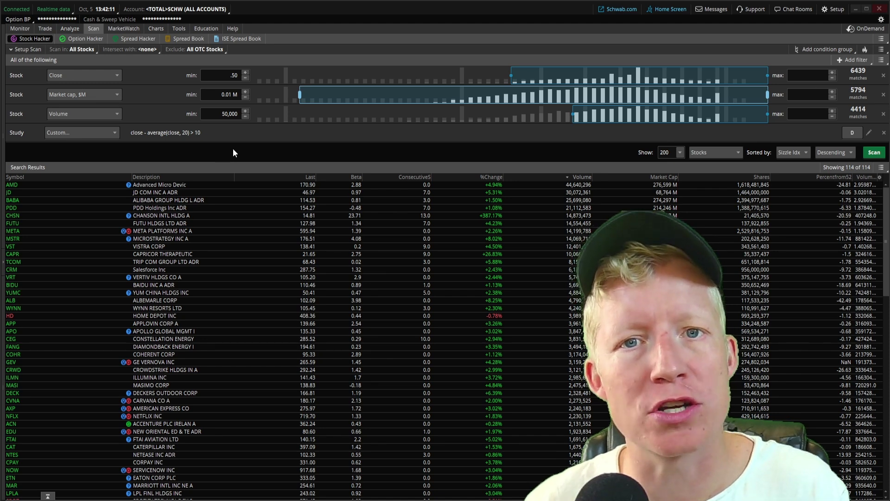
# Switch to the HUBS daily chart with its 20-period moving average and scroll down through it
pyautogui.click(160, 30)
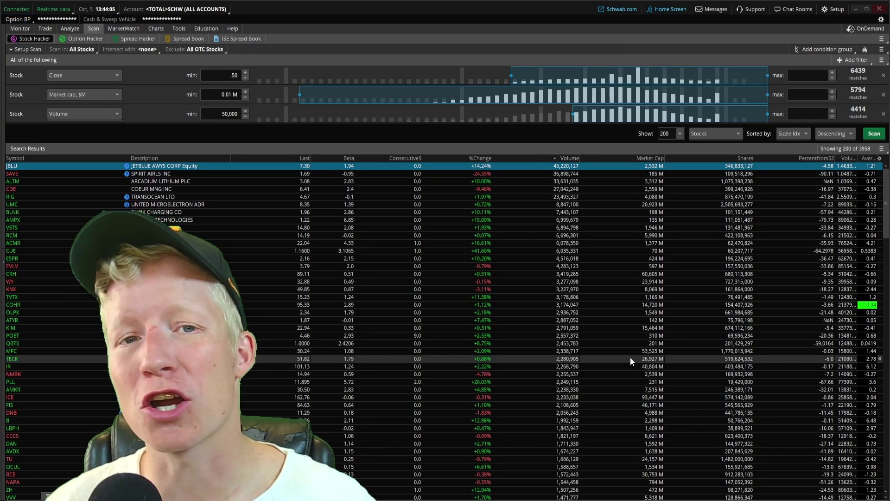
pyautogui.scroll(-1, 829, 293)
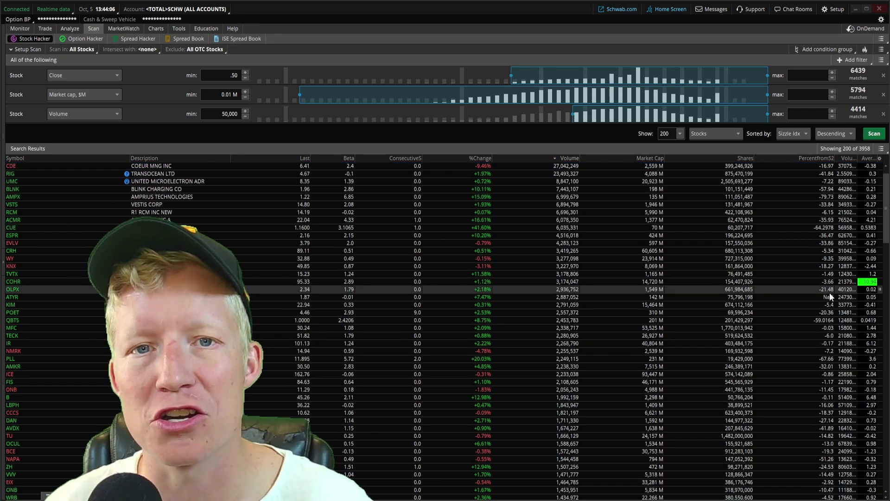
pyautogui.scroll(-2, 829, 301)
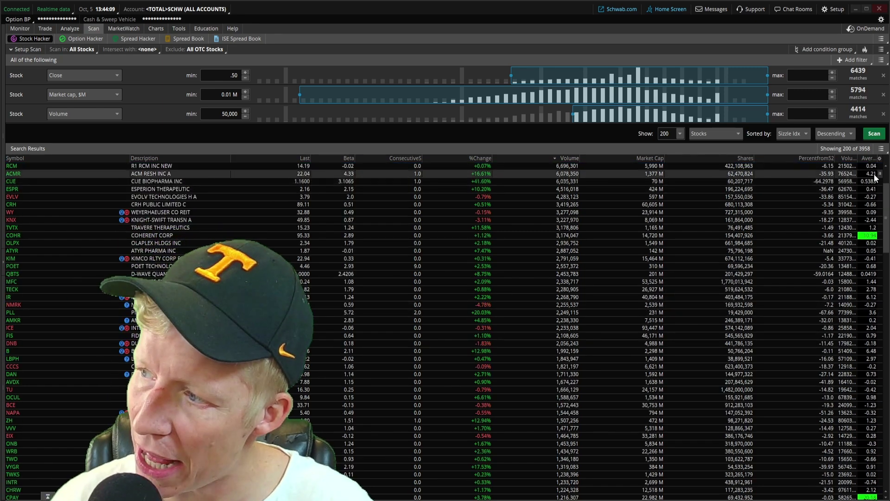
pyautogui.scroll(-5, 870, 246)
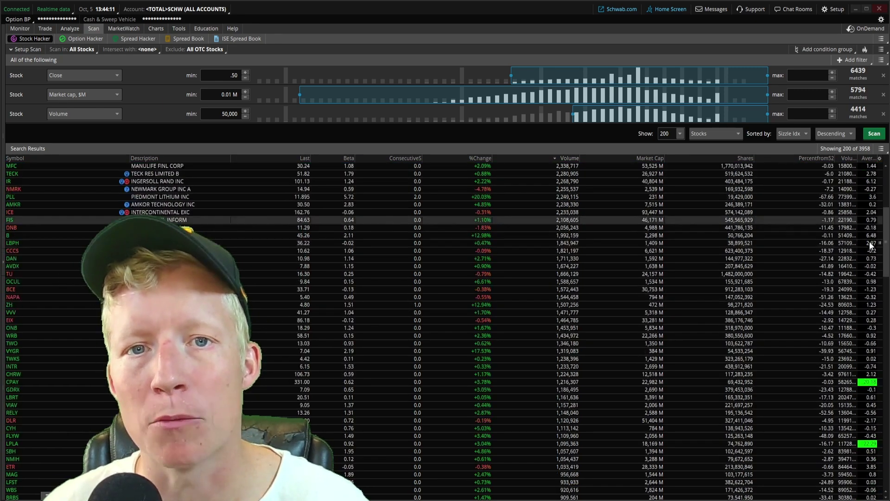
pyautogui.scroll(-6, 869, 248)
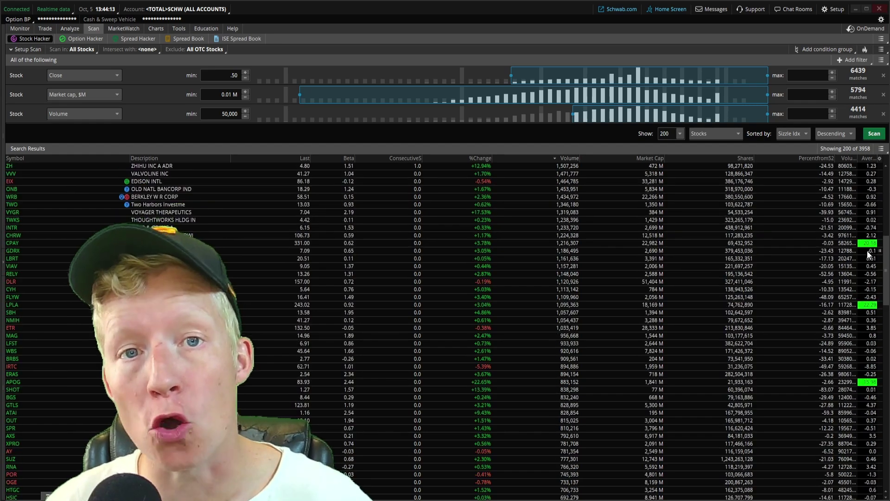
pyautogui.scroll(-11, 866, 257)
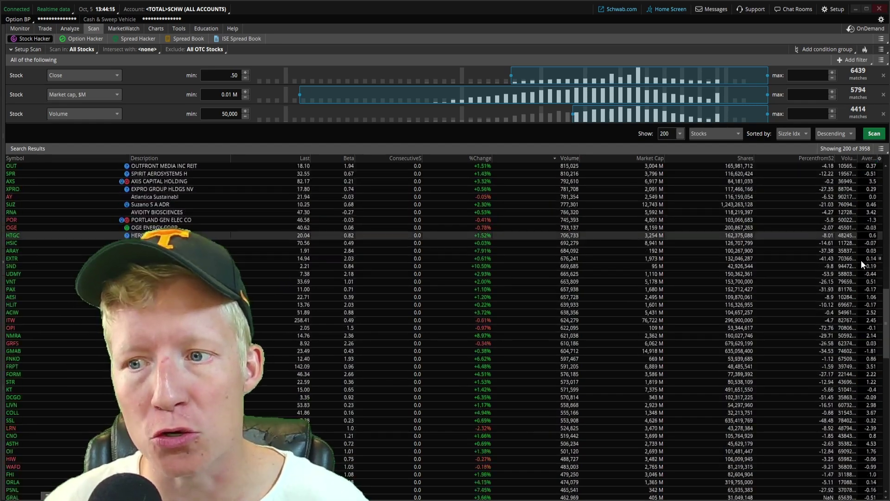
pyautogui.scroll(-20, 861, 260)
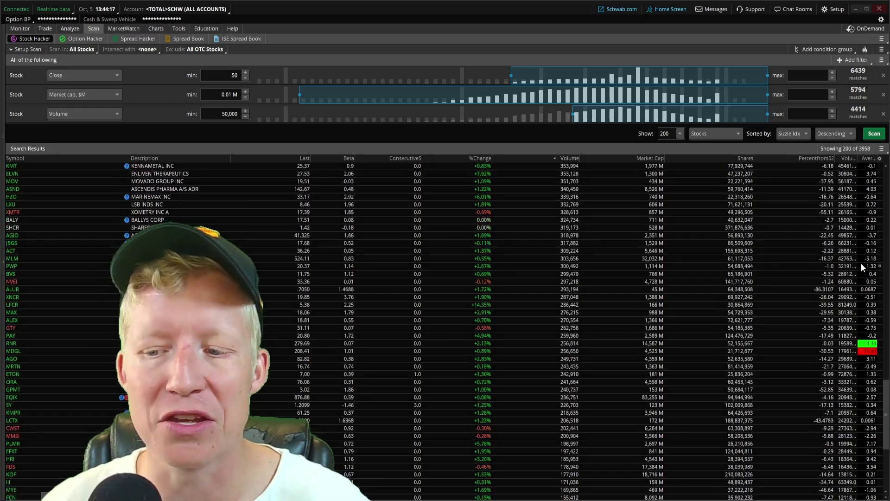
pyautogui.scroll(-8, 861, 263)
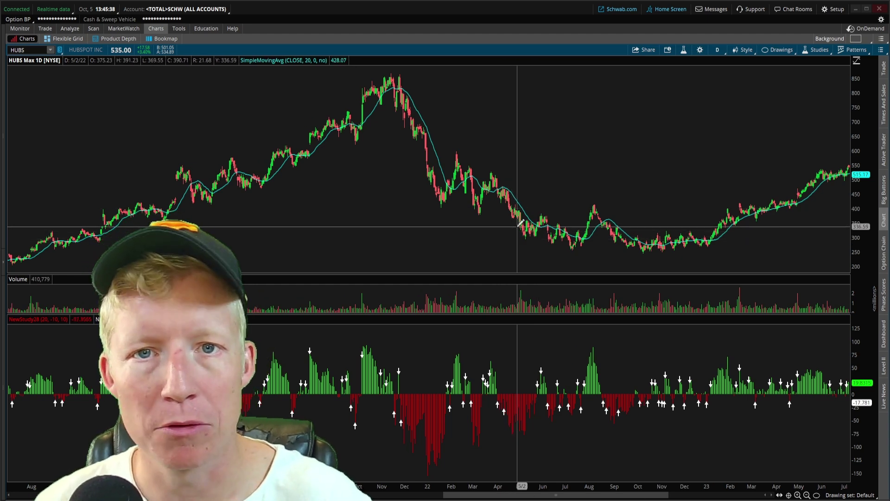
# In Edit studies, set the SimpleMovingAvg length to 100, apply it and close the editor
pyautogui.click(817, 50)
pyautogui.click(793, 91)
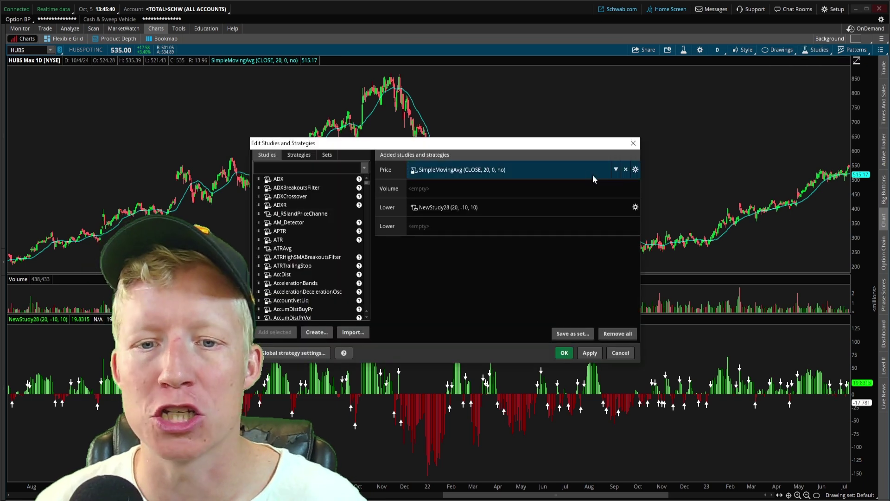
pyautogui.click(634, 169)
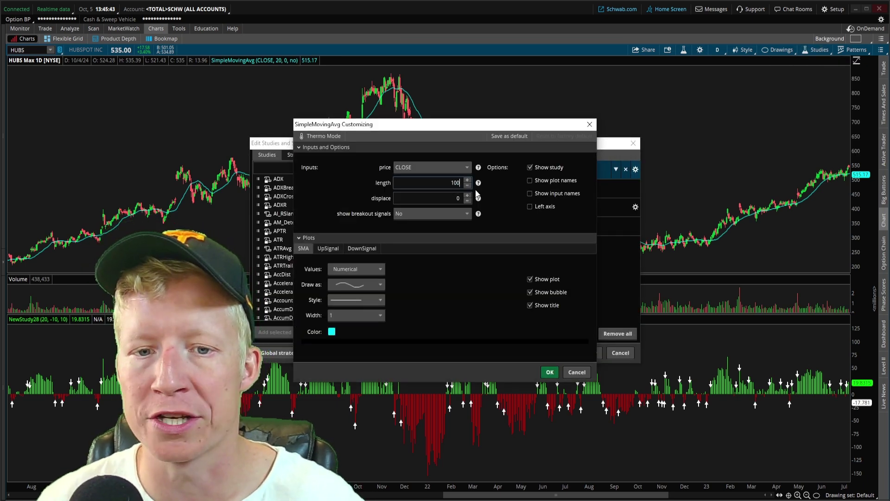
pyautogui.click(550, 371)
pyautogui.click(588, 354)
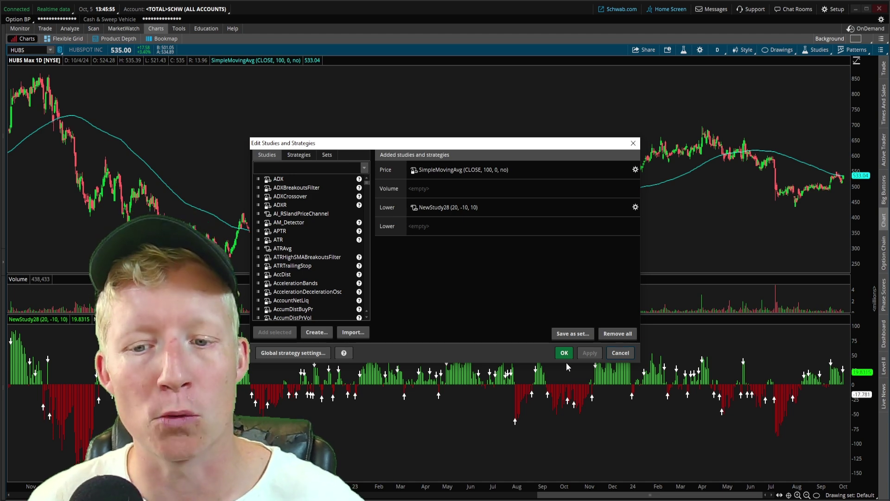
pyautogui.click(564, 353)
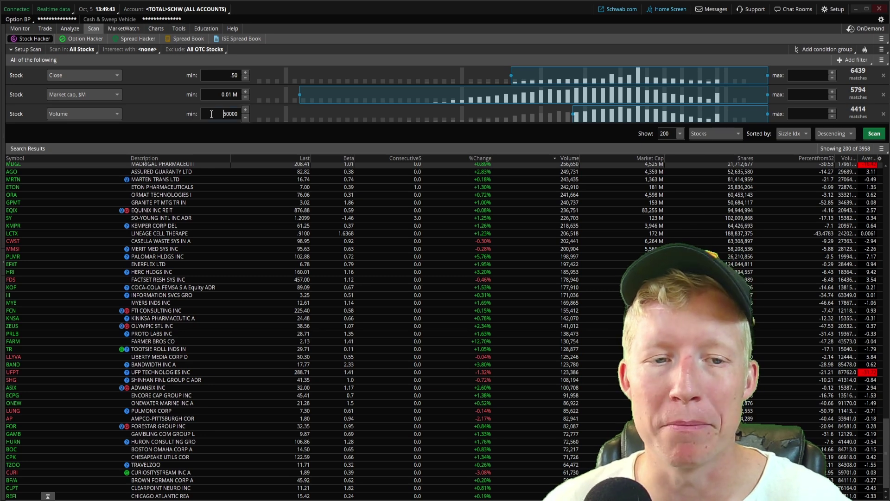
pyautogui.moveTo(211, 114); pyautogui.dragTo(237, 120)
pyautogui.click(226, 114)
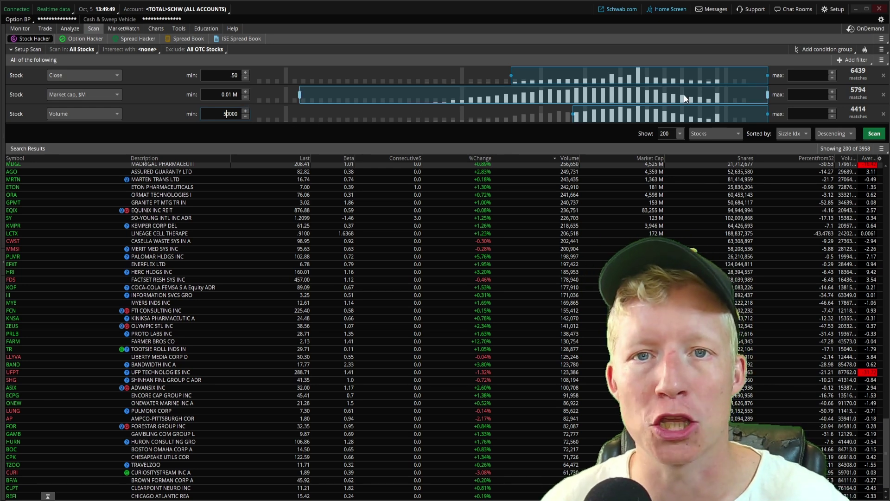
pyautogui.click(840, 60)
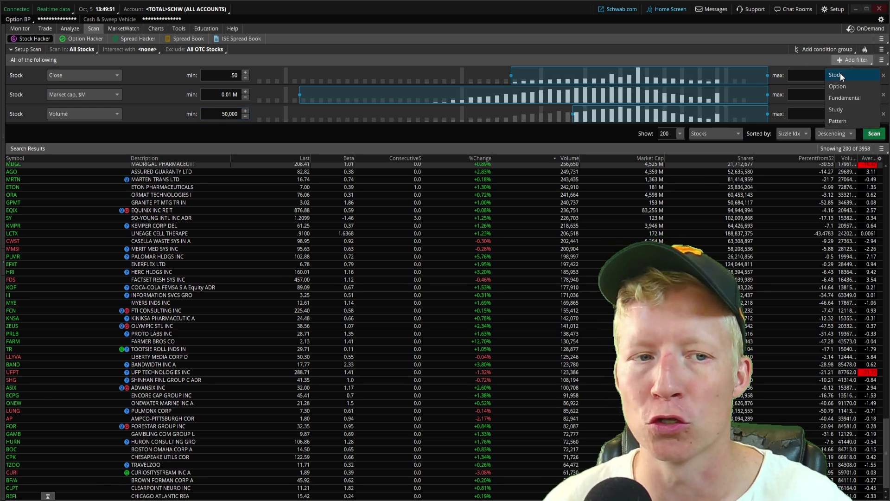
pyautogui.click(840, 73)
pyautogui.click(110, 134)
pyautogui.scroll(5, 91, 202)
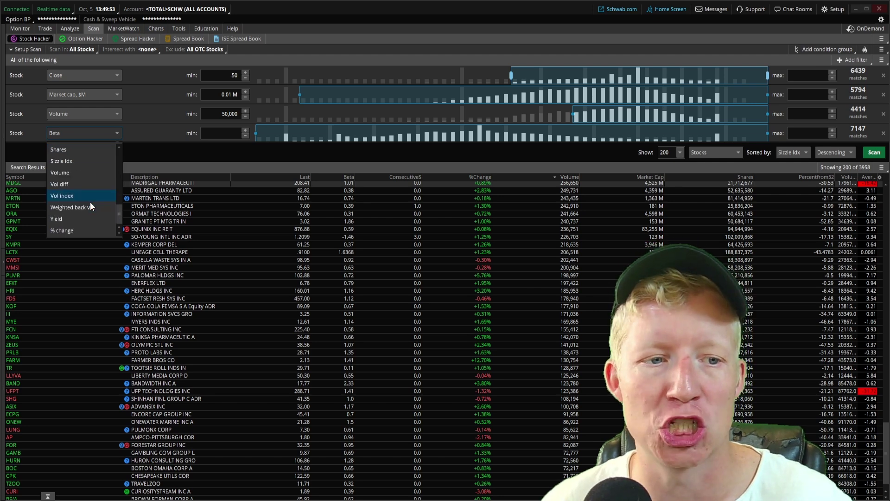
pyautogui.click(107, 184)
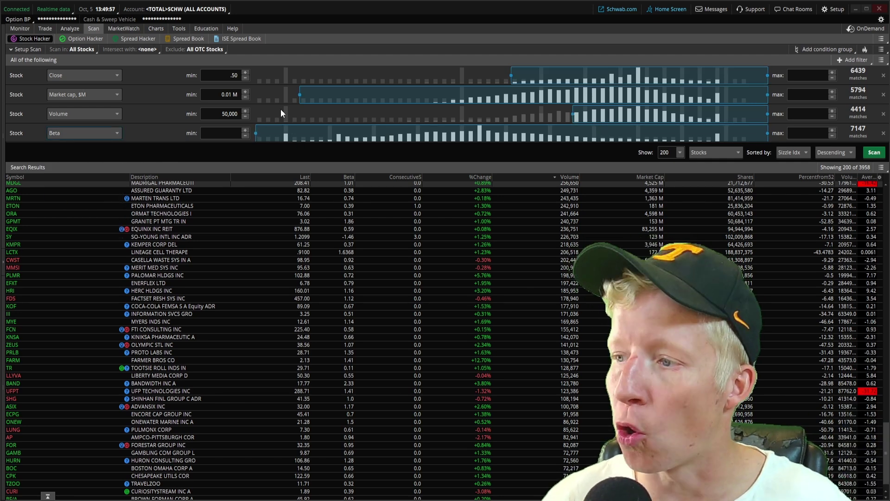
pyautogui.click(883, 133)
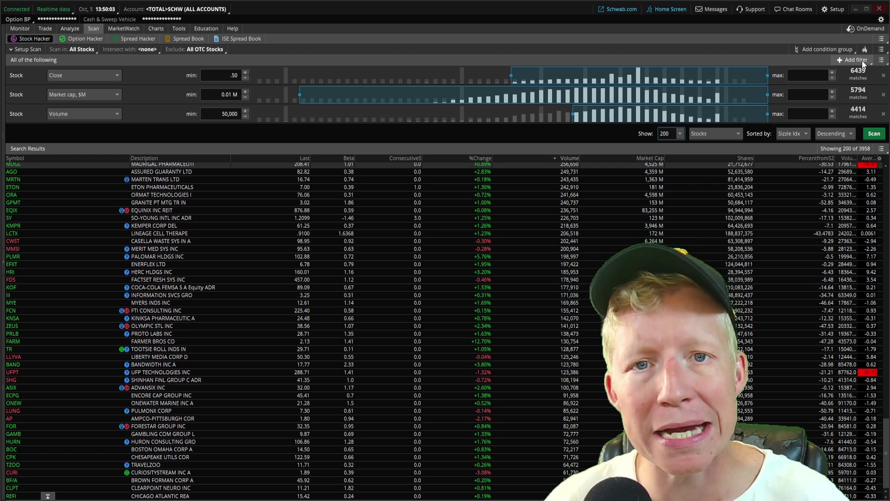
# Add a Study filter to the scan and select its ADXCrossover() code in the thinkScript Editor
pyautogui.click(861, 60)
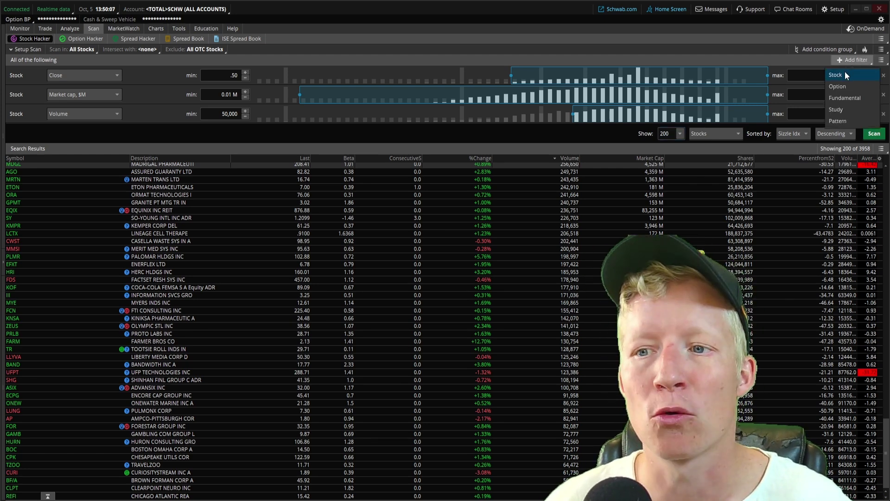
pyautogui.click(842, 110)
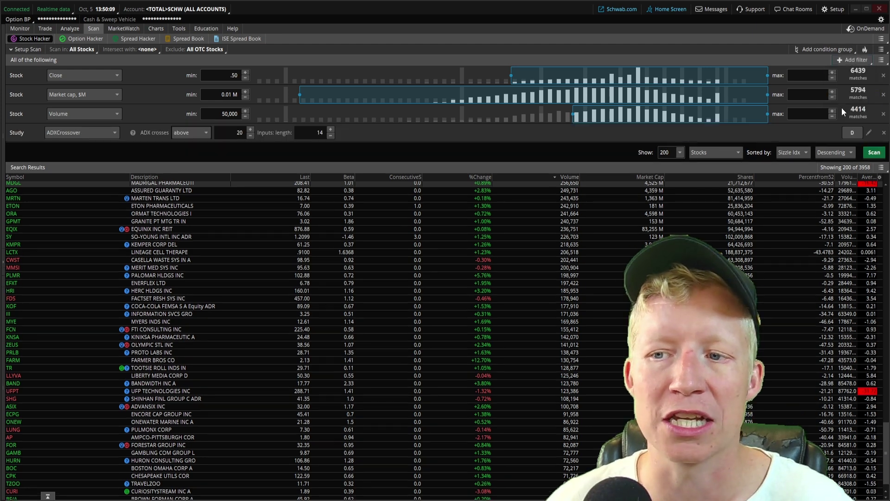
pyautogui.click(869, 132)
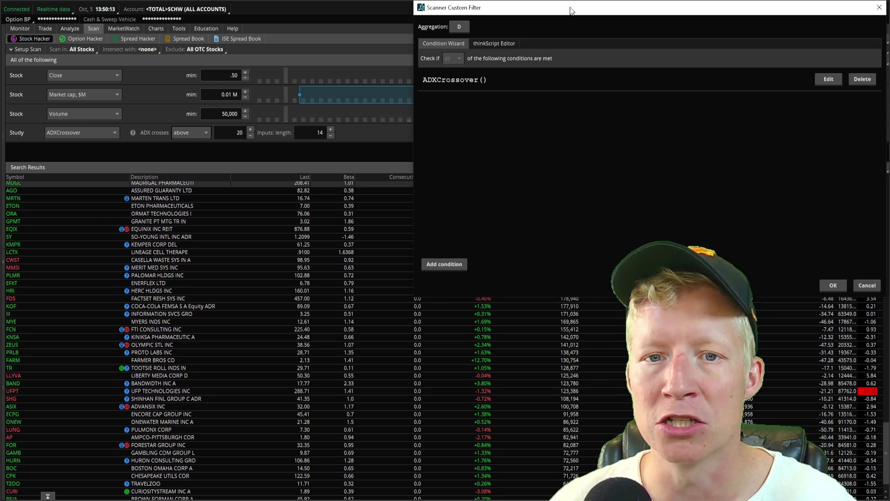
pyautogui.moveTo(571, 11); pyautogui.dragTo(497, 88)
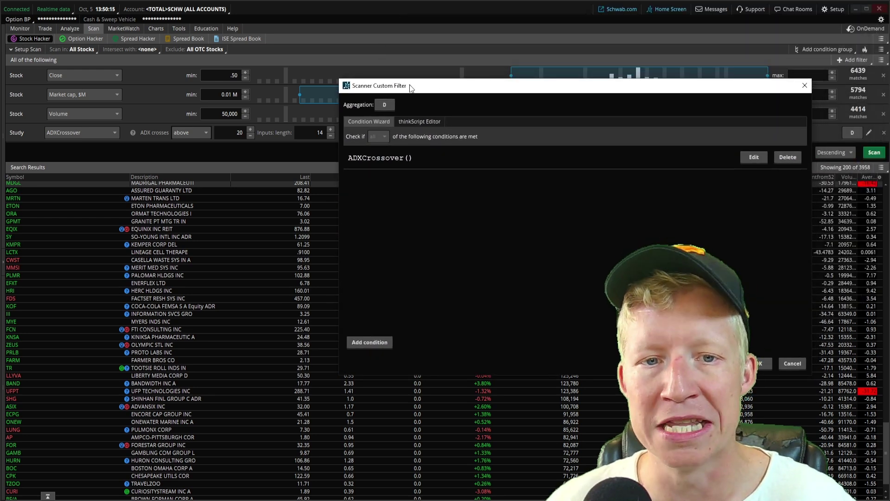
pyautogui.click(414, 122)
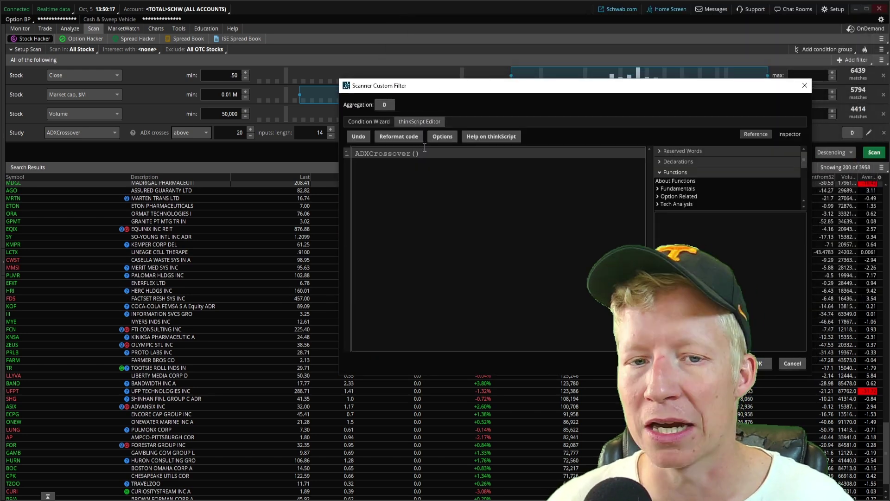
pyautogui.moveTo(432, 158); pyautogui.dragTo(353, 146)
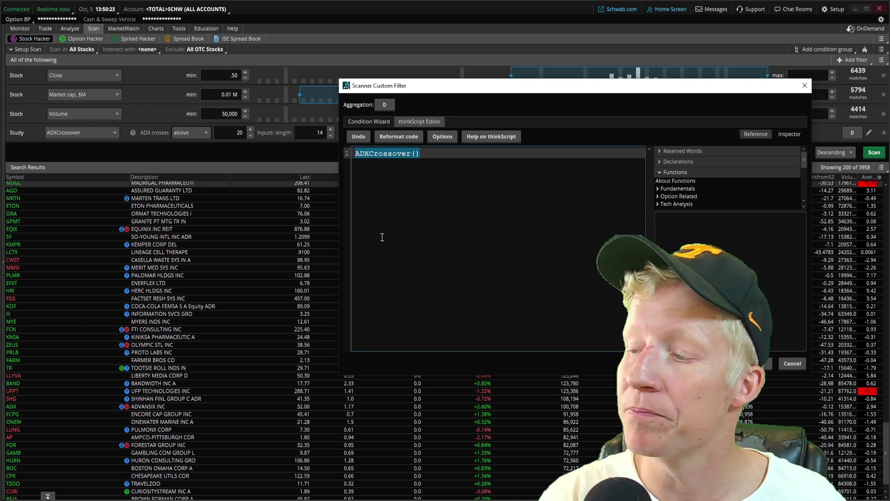
# Replace the code with close - average(close, 20) > 10 and review its arguments
pyautogui.write('close')
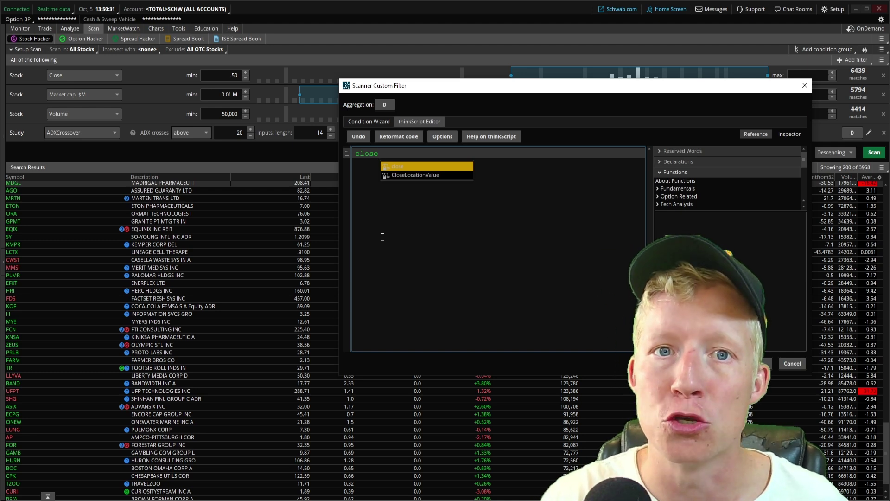
pyautogui.press('Escape')
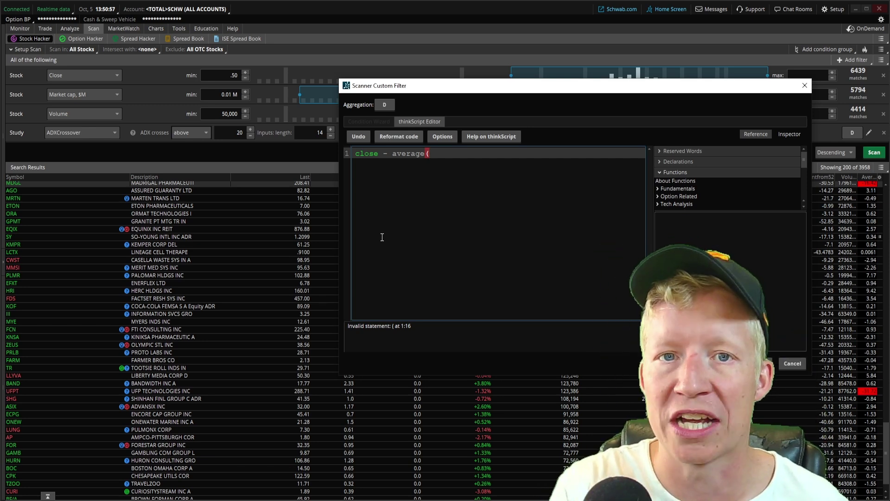
pyautogui.write('close')
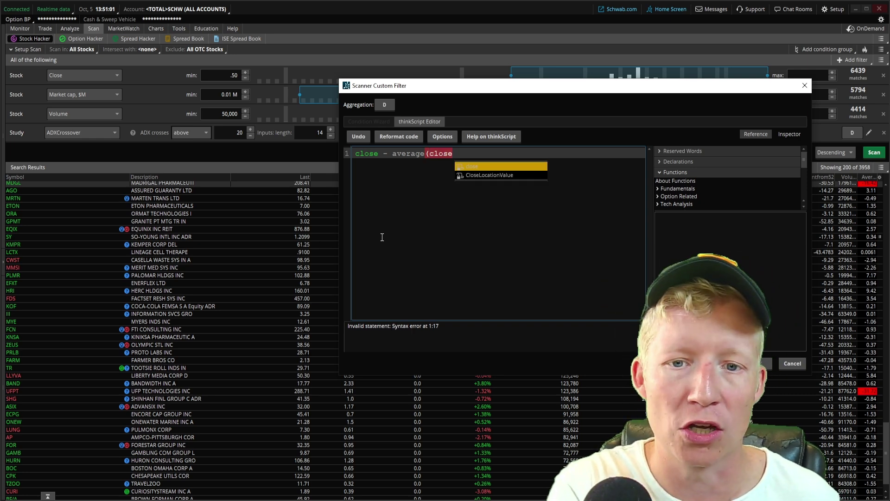
pyautogui.write(', ')
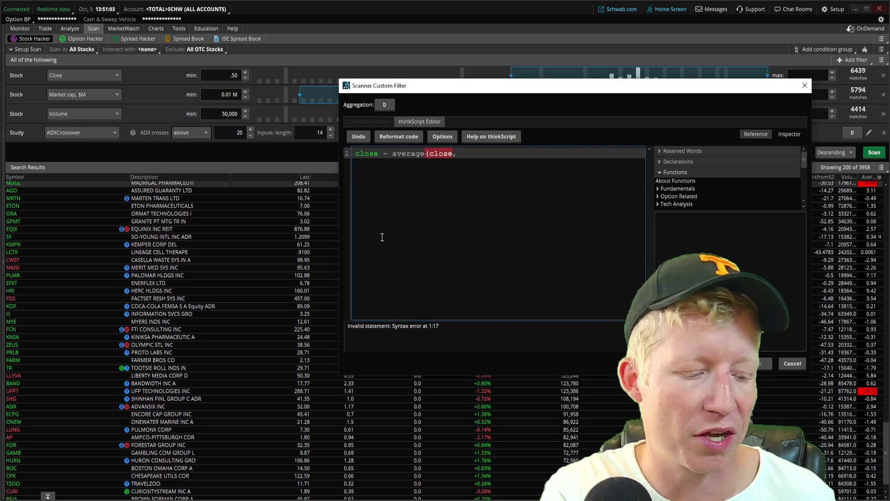
pyautogui.write('20')
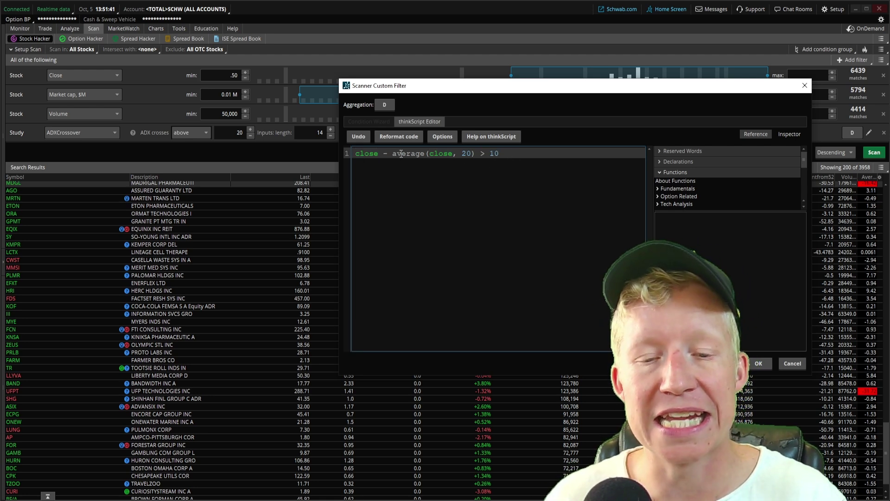
pyautogui.click(430, 155)
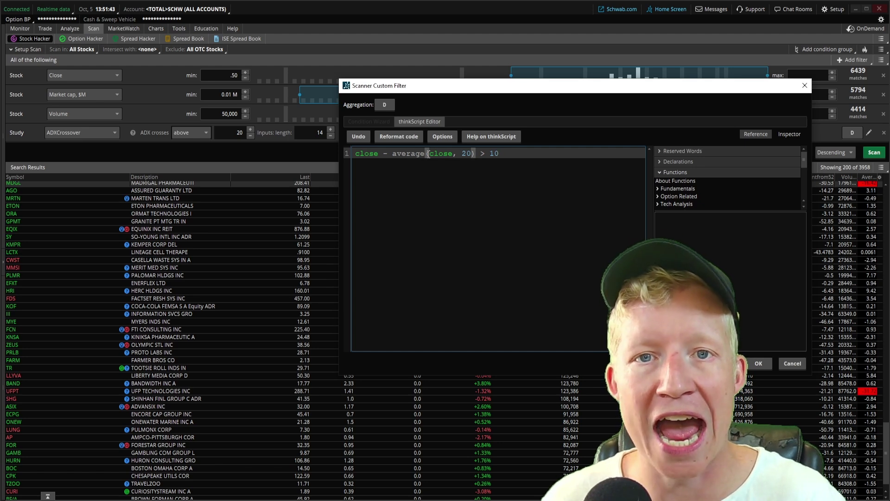
pyautogui.click(463, 153)
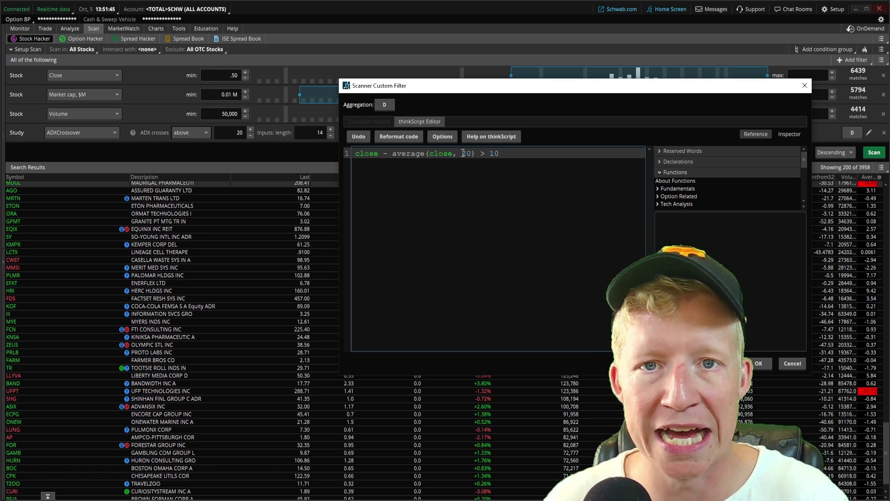
pyautogui.doubleClick(496, 153)
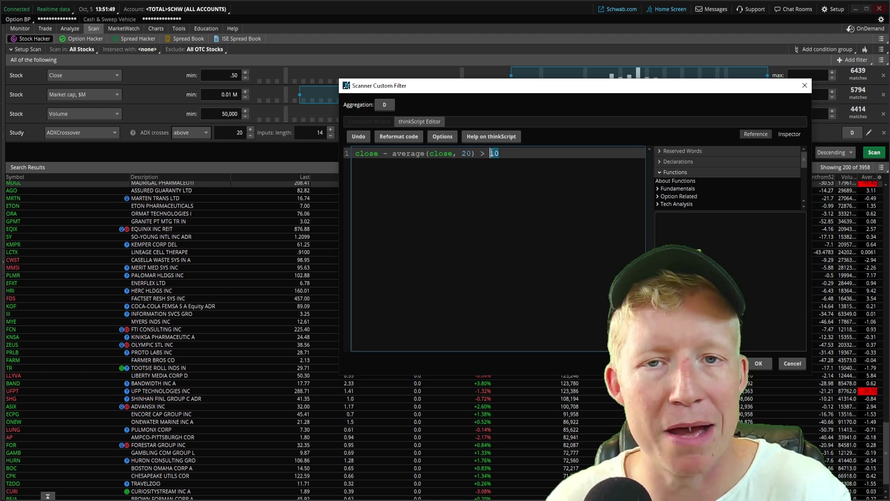
pyautogui.click(513, 152)
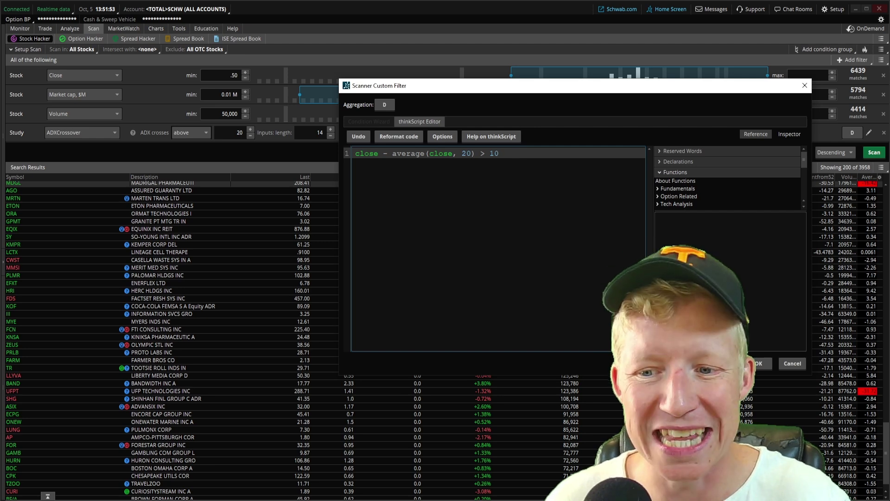
# Save the custom filter, rerun the scan and scroll through the 114 results
pyautogui.click(762, 364)
pyautogui.click(877, 157)
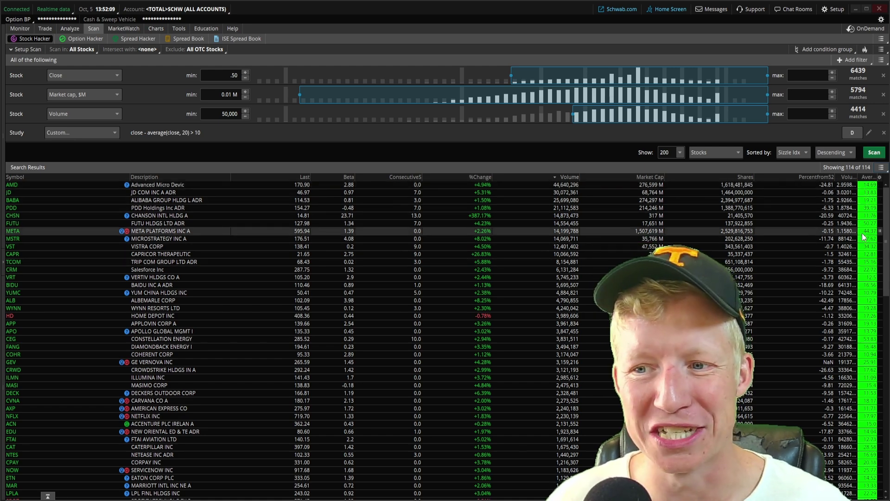
pyautogui.scroll(-8, 861, 233)
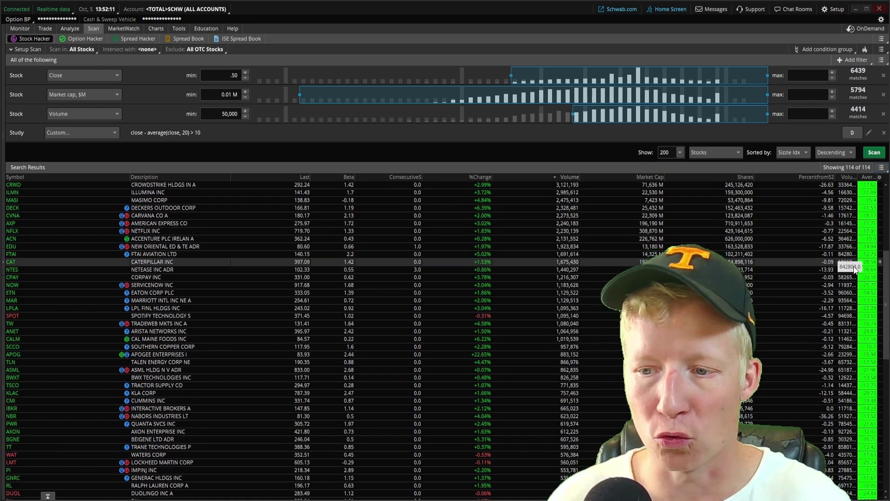
pyautogui.scroll(8, 538, 272)
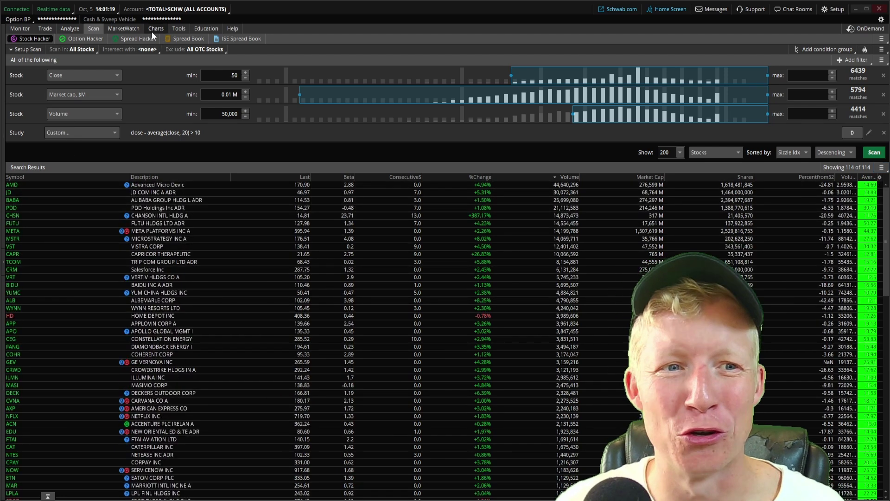
pyautogui.click(154, 29)
pyautogui.click(38, 51)
pyautogui.write('AMD')
pyautogui.press('Return')
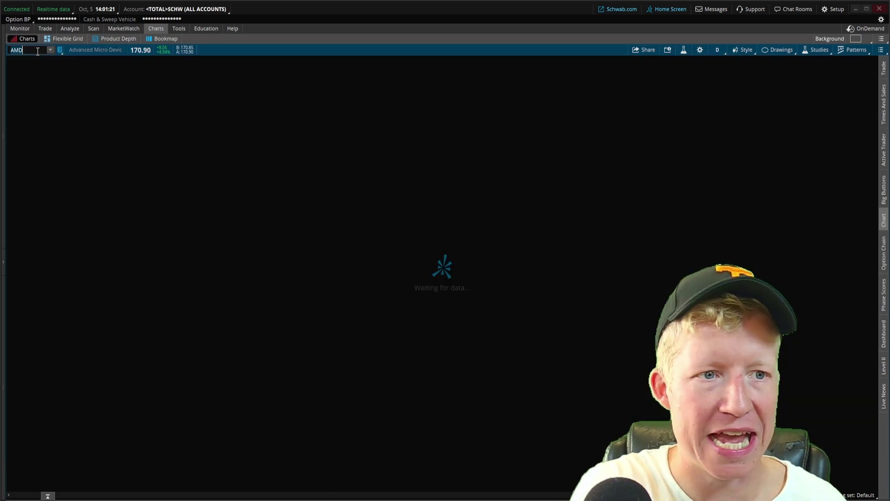
pyautogui.scroll(3, 811, 169)
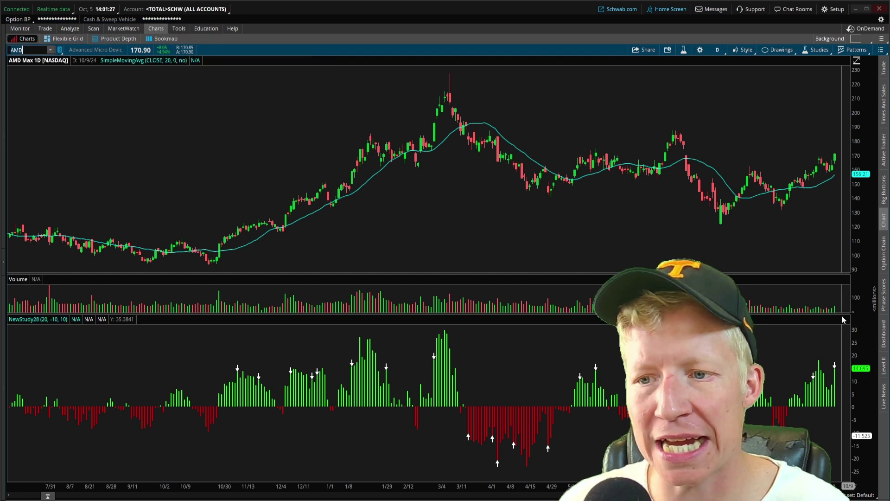
pyautogui.moveTo(675, 162); pyautogui.dragTo(834, 144)
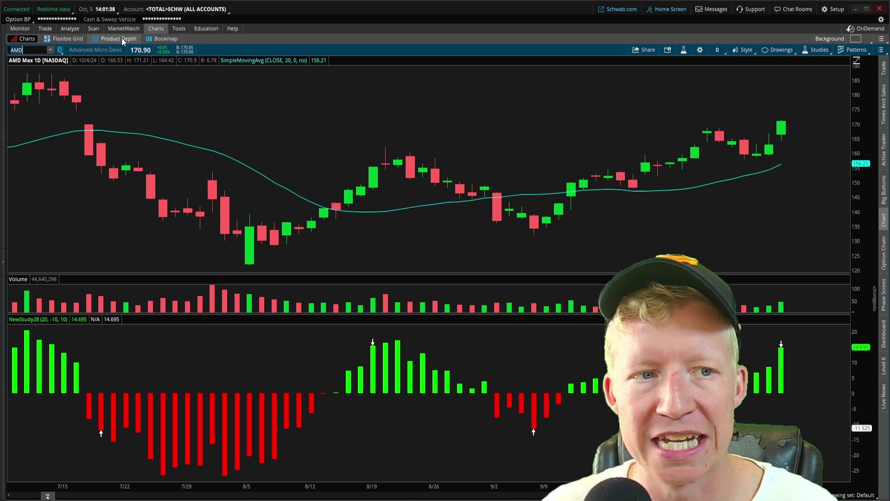
pyautogui.click(98, 28)
pyautogui.click(156, 28)
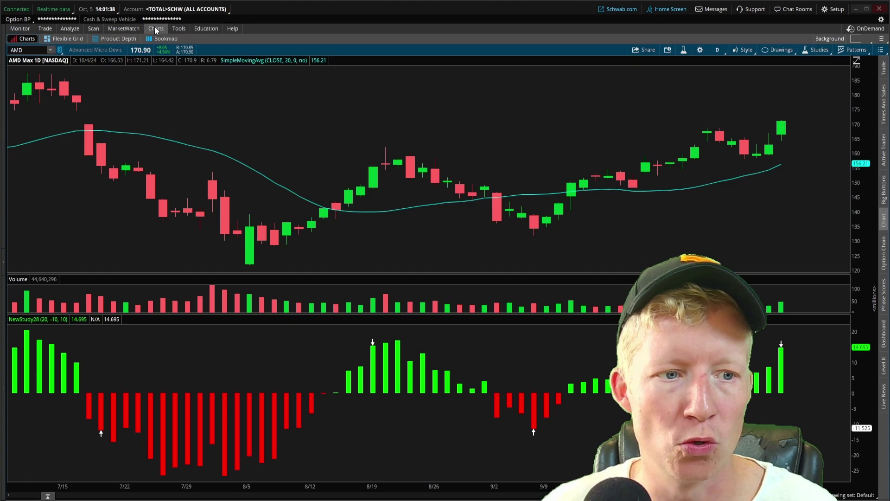
pyautogui.click(35, 50)
pyautogui.press('BackSpace')
pyautogui.press('BackSpace')
pyautogui.press('BackSpace')
pyautogui.write('JD')
pyautogui.press('Return')
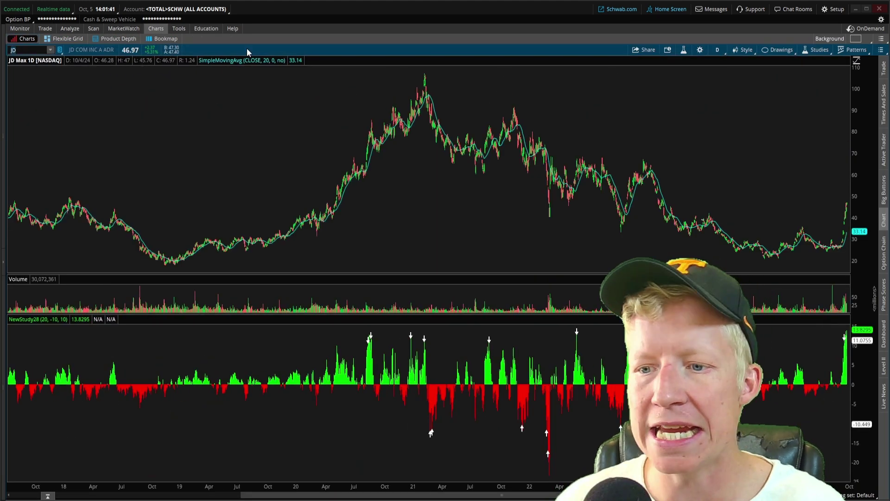
pyautogui.scroll(10, 713, 150)
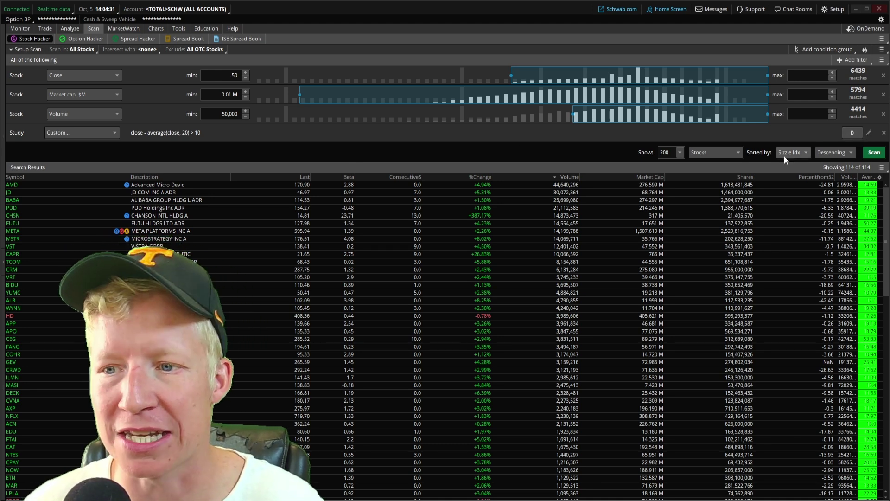
# Edit the filter code to close - average(close, 20) < -10, save it and rerun the scan
pyautogui.click(867, 134)
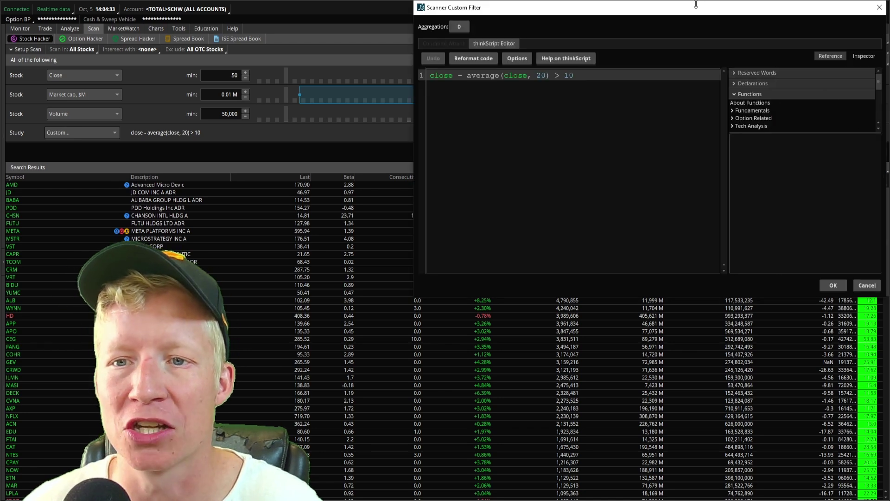
pyautogui.moveTo(648, 10); pyautogui.dragTo(567, 90)
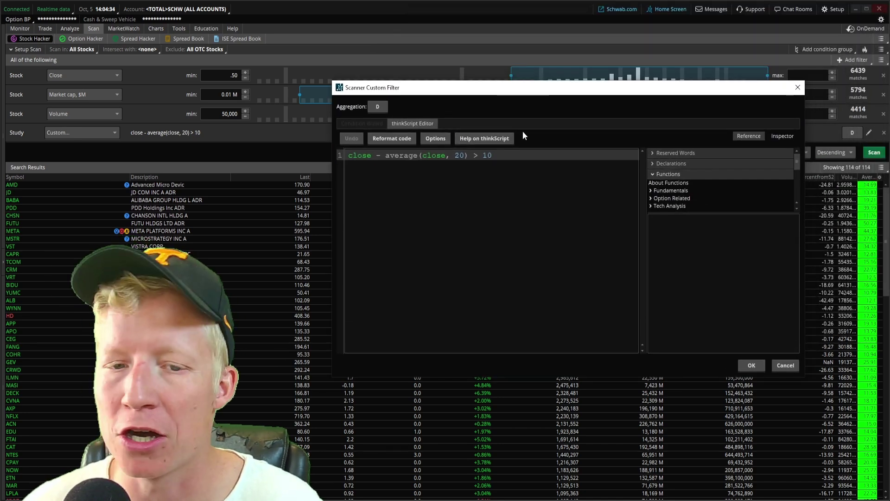
pyautogui.click(478, 157)
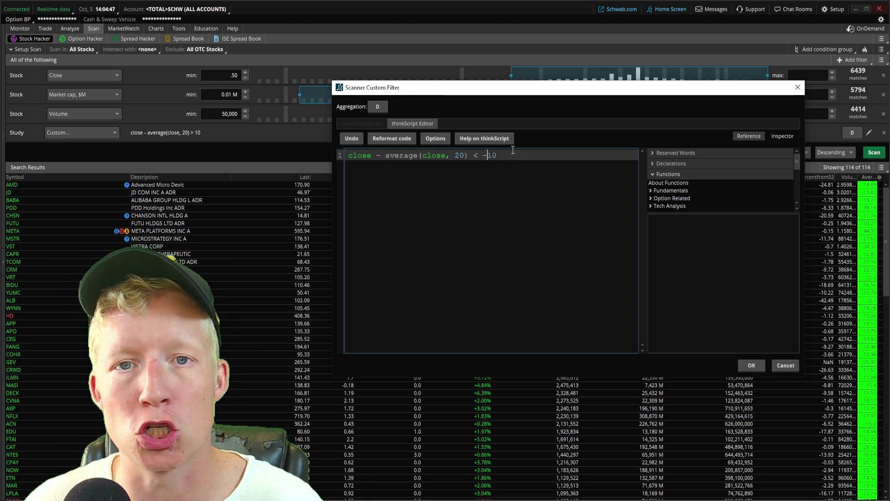
pyautogui.click(758, 363)
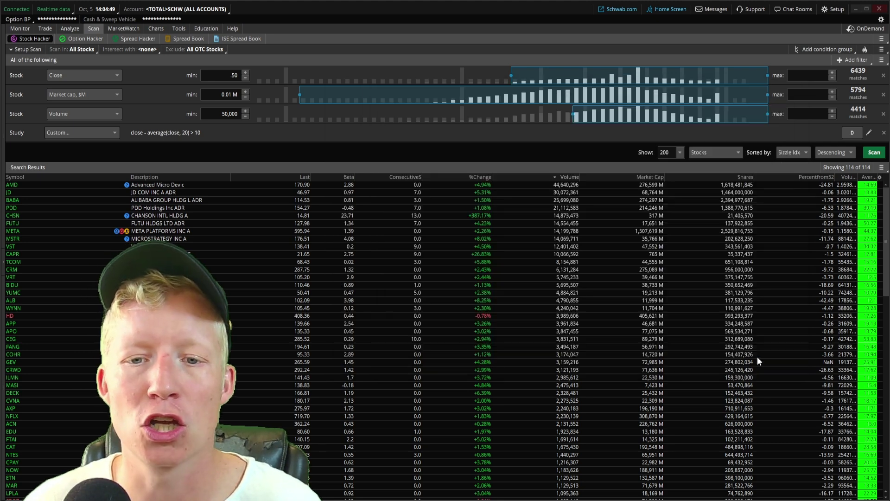
pyautogui.click(873, 153)
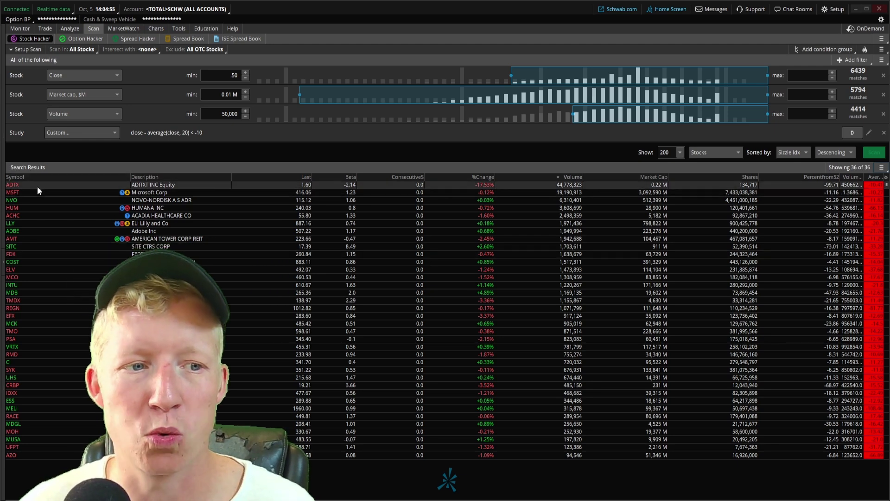
# Load the ADTX chart, then the MSFT chart, in the Charts view
pyautogui.click(156, 29)
pyautogui.click(35, 50)
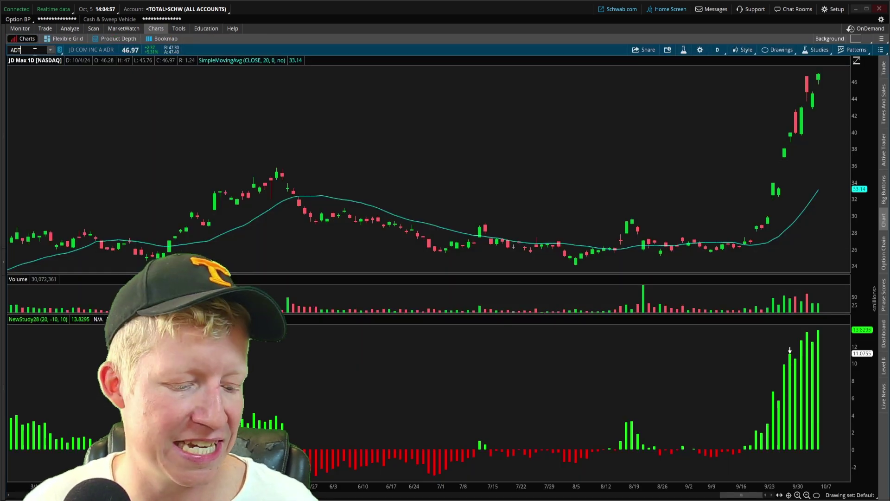
pyautogui.write('X')
pyautogui.press('Return')
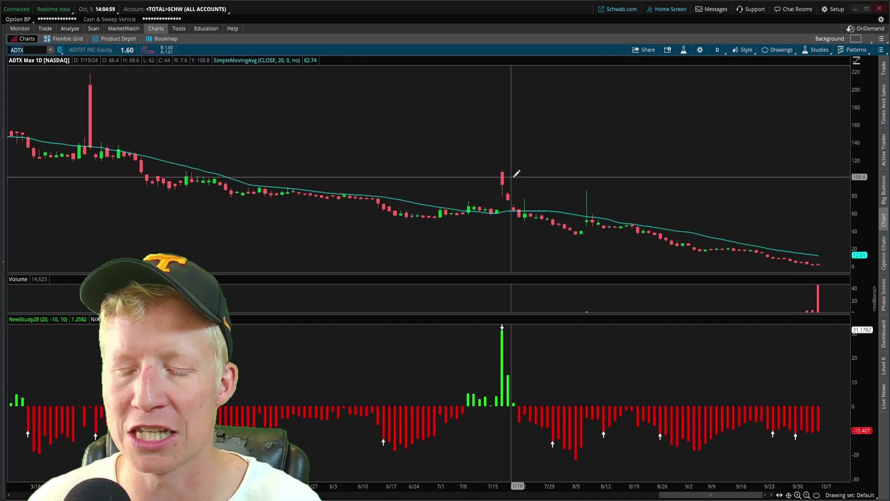
pyautogui.scroll(5, 517, 173)
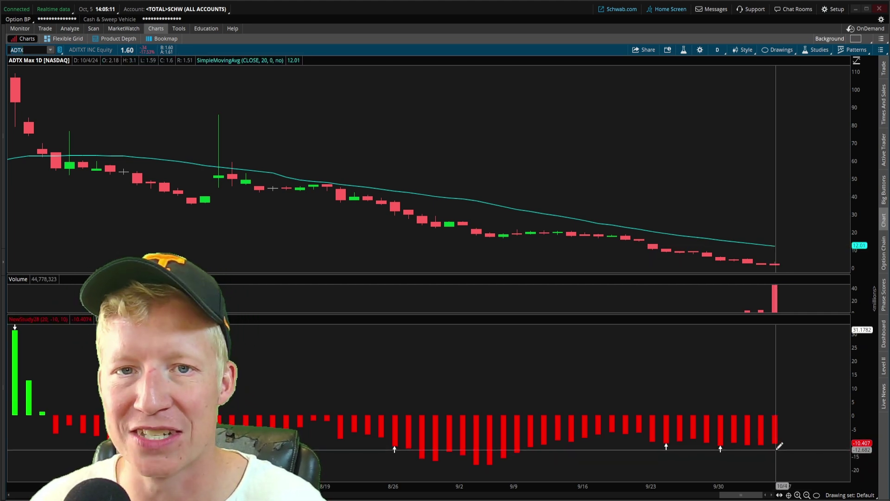
pyautogui.click(39, 50)
pyautogui.write('MSFT')
pyautogui.press('Return')
pyautogui.scroll(5, 684, 106)
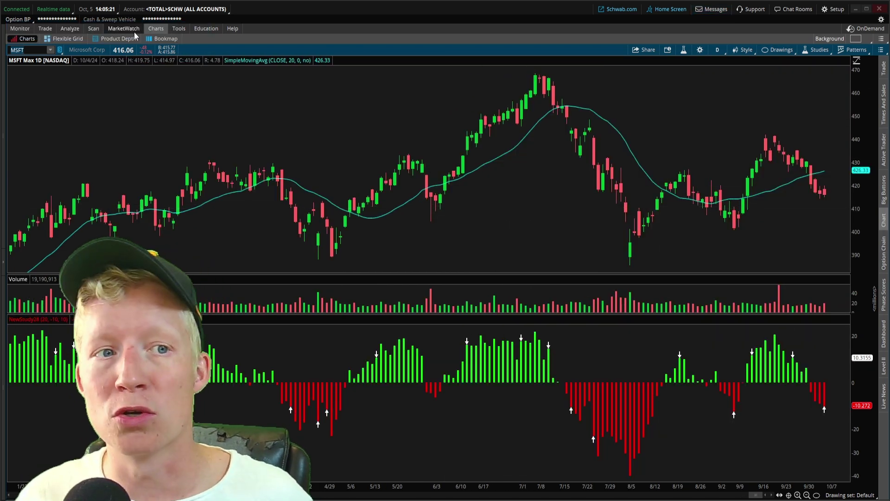
# Return to Stock Hacker with the PPS buy scan listing 183 results
pyautogui.click(91, 28)
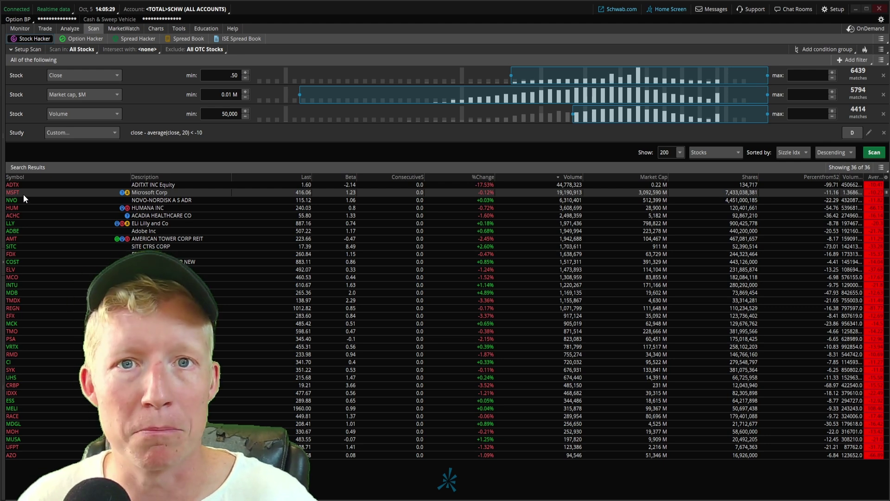
pyautogui.click(157, 31)
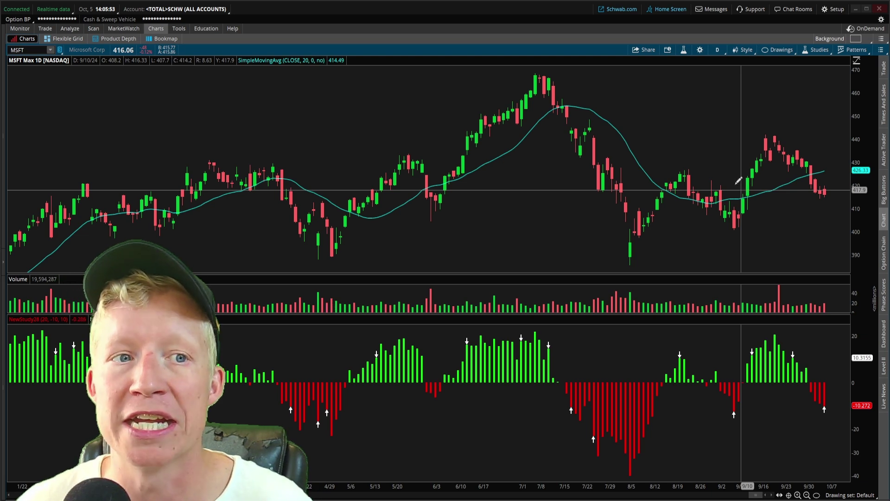
pyautogui.click(90, 29)
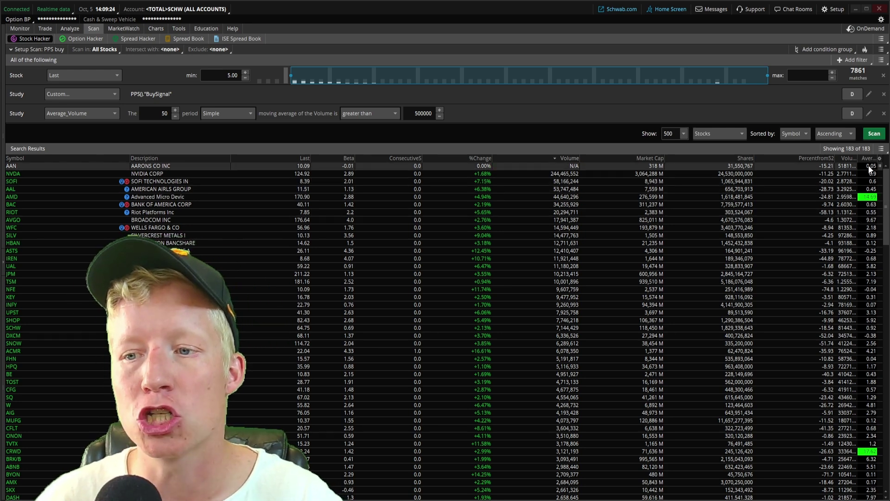
# Drag the Volume/Average header border right to widen the Volume column
pyautogui.moveTo(858, 158); pyautogui.dragTo(859, 159)
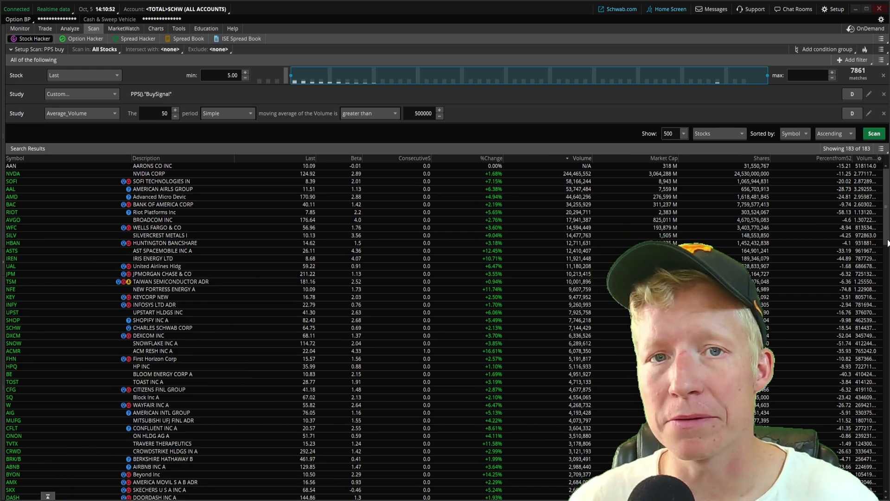
# Open Customize for the result columns and search available items for 'custom'
pyautogui.click(881, 163)
pyautogui.click(853, 169)
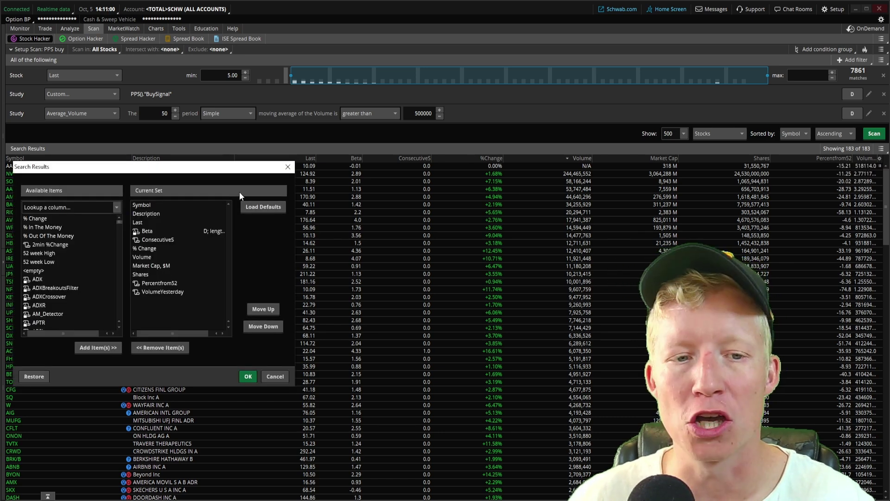
pyautogui.moveTo(192, 171); pyautogui.dragTo(456, 148)
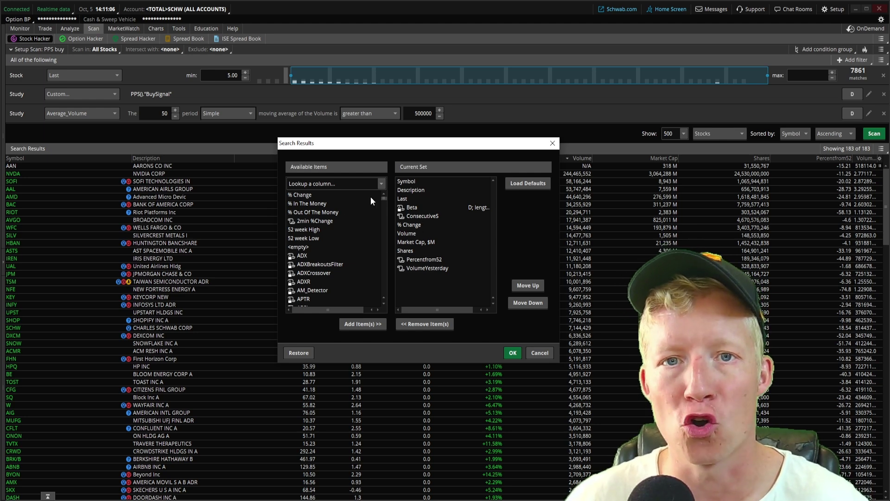
pyautogui.scroll(-1, 319, 205)
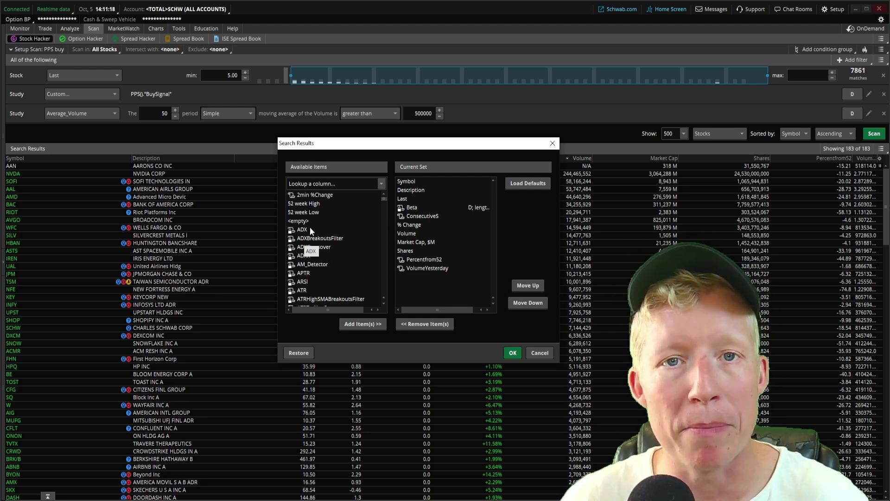
pyautogui.click(334, 184)
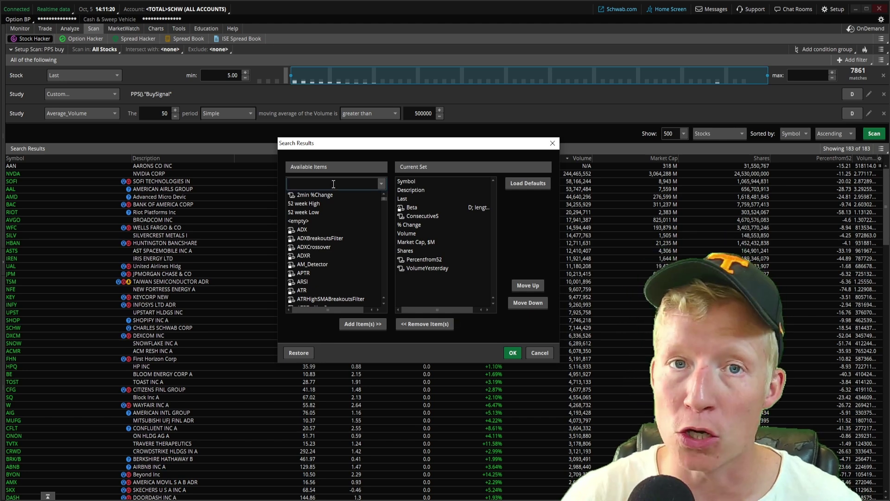
pyautogui.write('custom')
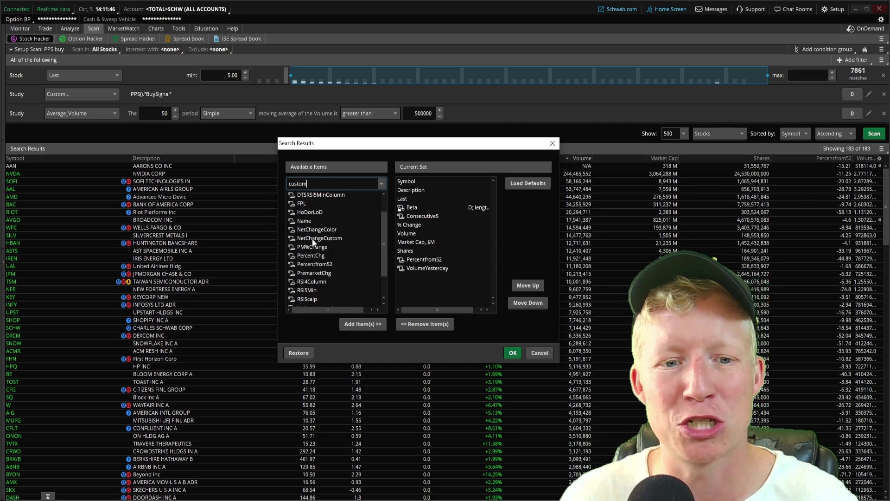
# Replace the Name column's formula with 'plot x = close - average(close, 20);'
pyautogui.doubleClick(292, 221)
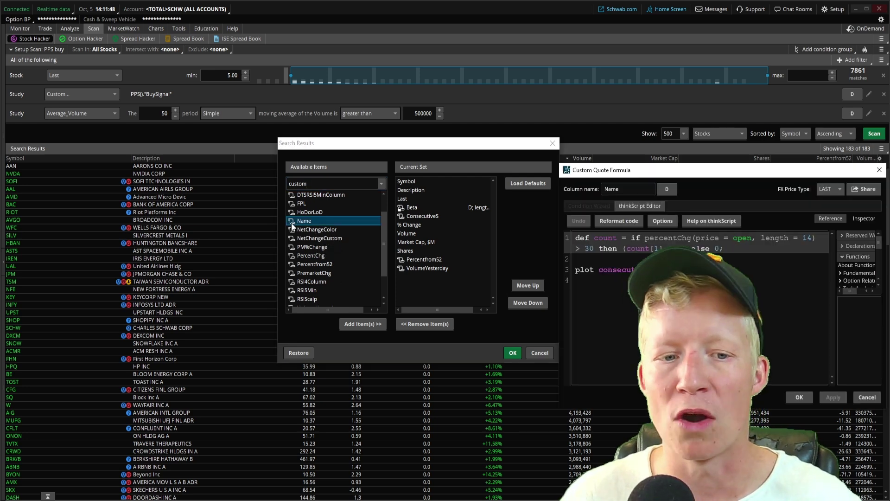
pyautogui.moveTo(717, 174); pyautogui.dragTo(578, 189)
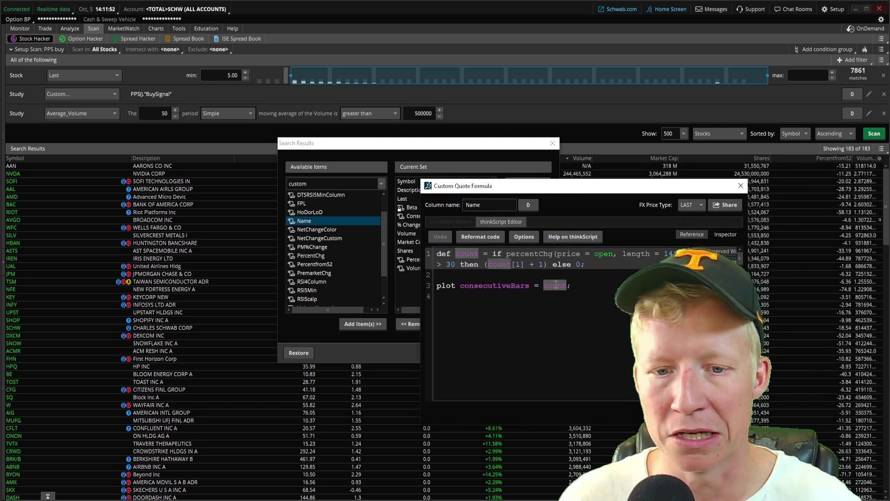
pyautogui.hotkey('ctrl', 'a')
pyautogui.press('BackSpace')
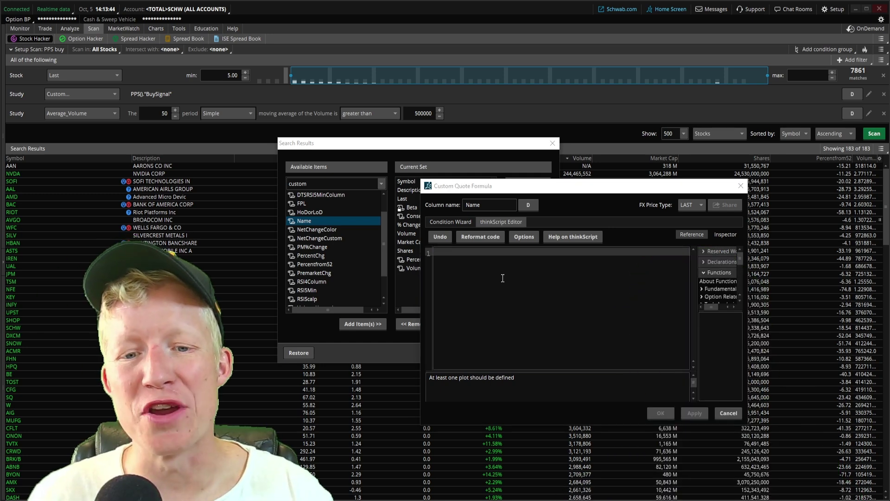
pyautogui.click(504, 261)
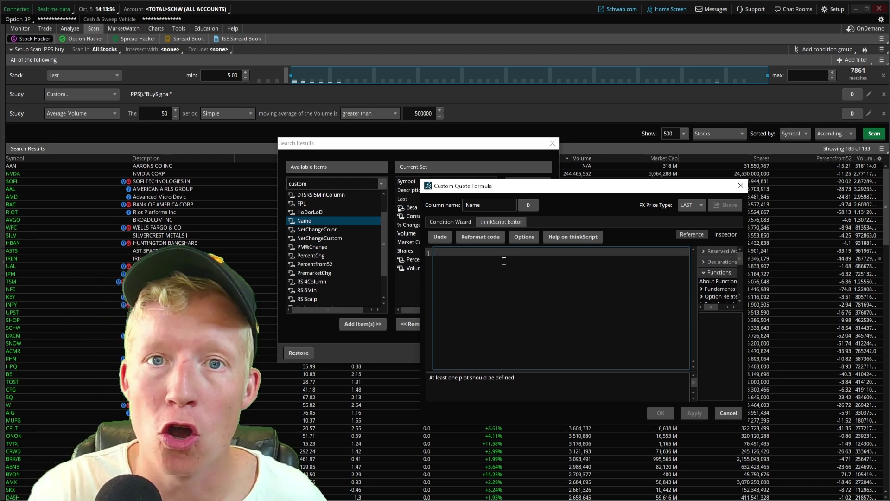
pyautogui.write('pl')
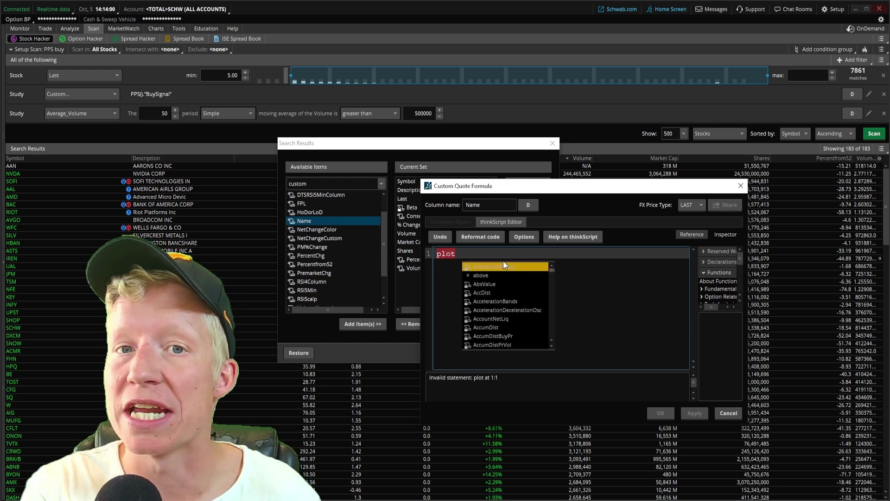
pyautogui.write('ot x =')
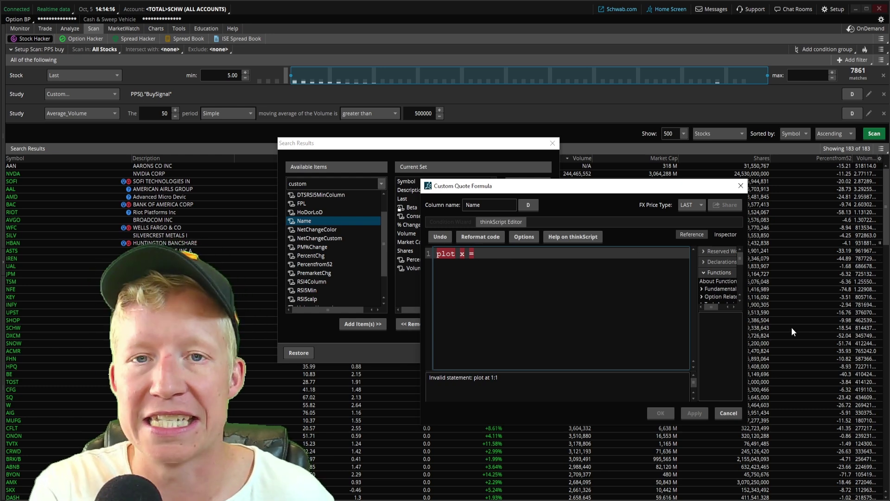
pyautogui.write('close - average')
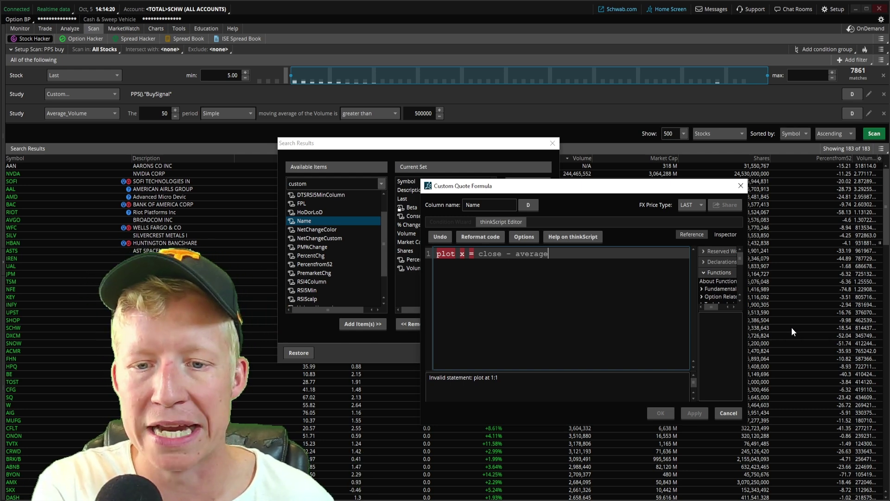
pyautogui.write('(close, 20)')
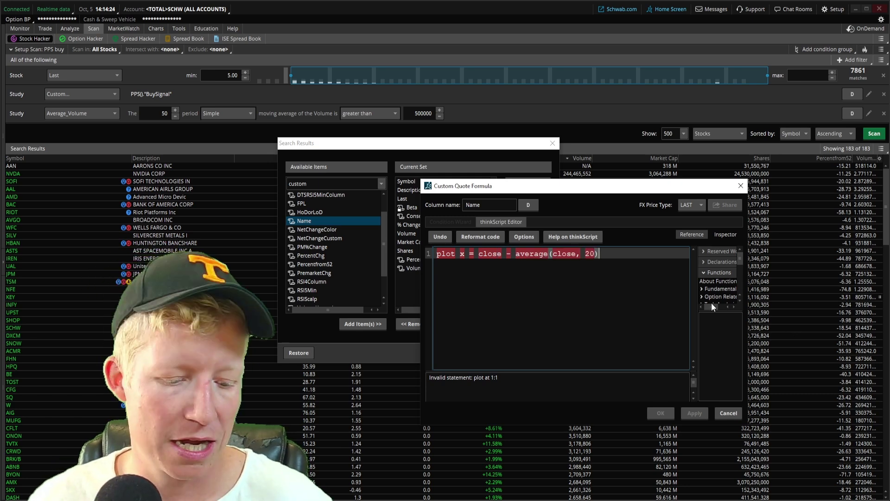
pyautogui.write(';')
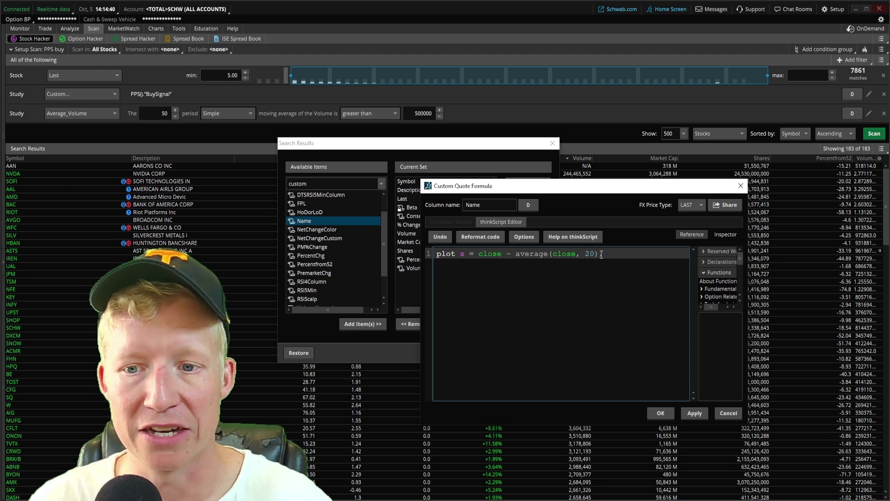
# Apply and save the new close-minus-average formula for the Name column
pyautogui.click(691, 413)
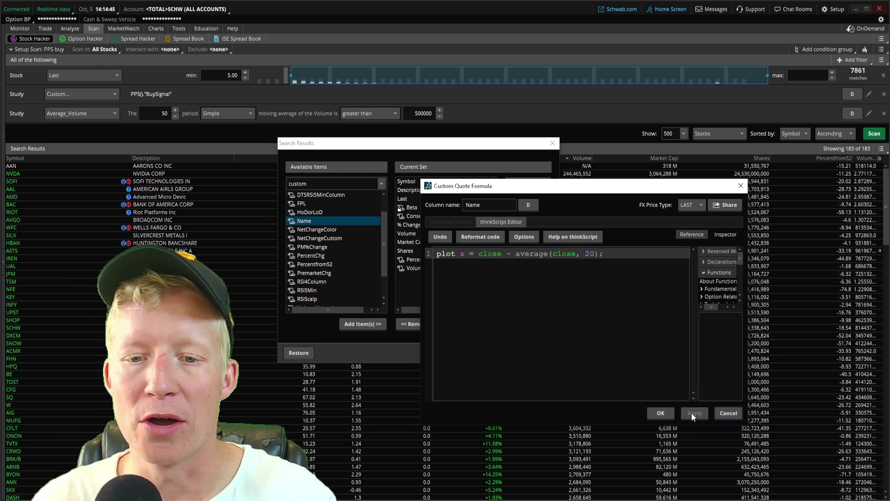
pyautogui.click(499, 205)
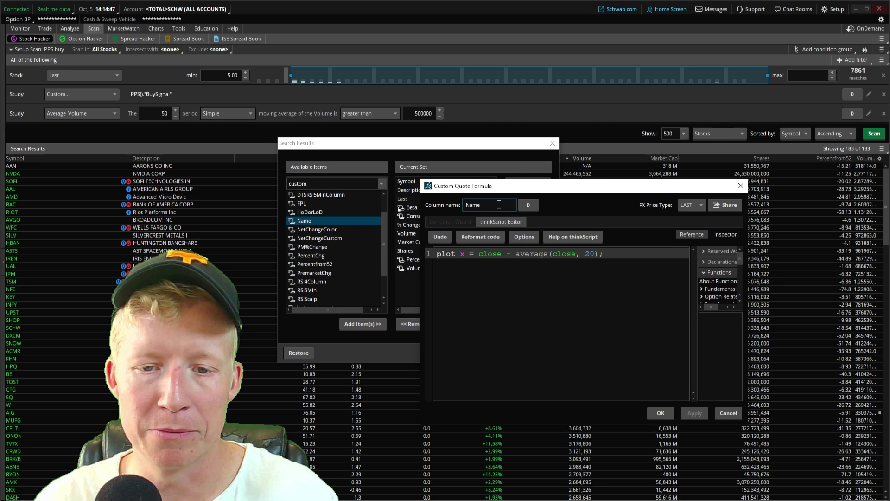
pyautogui.click(659, 413)
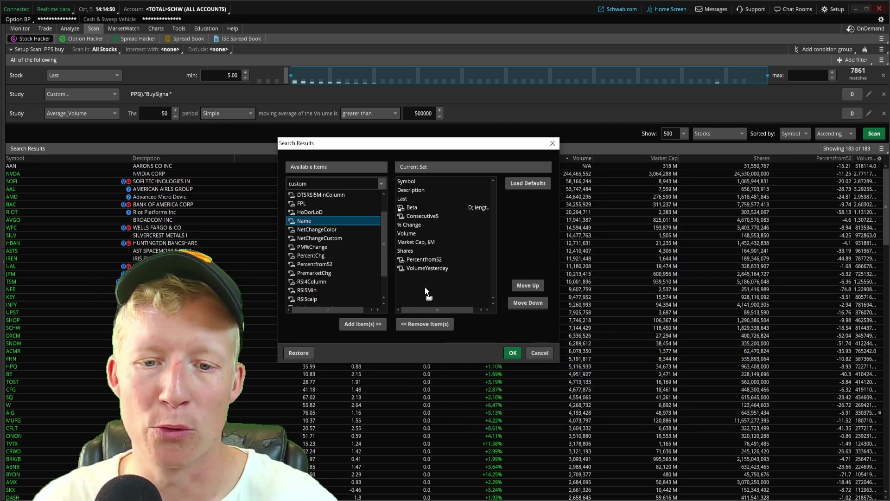
# Add the Name column to the scan results and narrow the Volume column
pyautogui.doubleClick(340, 218)
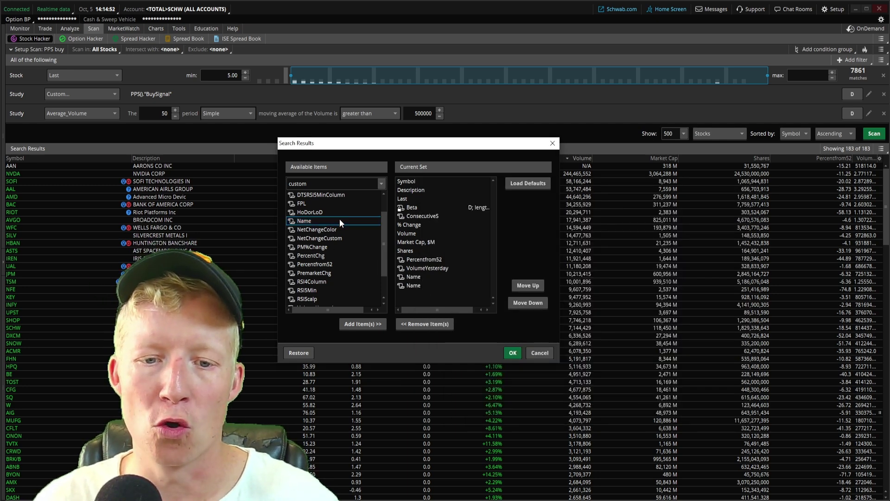
pyautogui.doubleClick(412, 285)
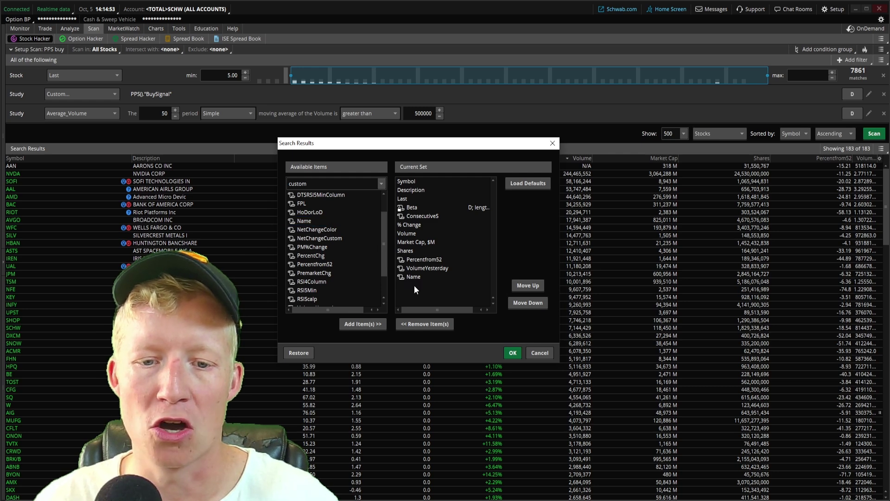
pyautogui.click(512, 353)
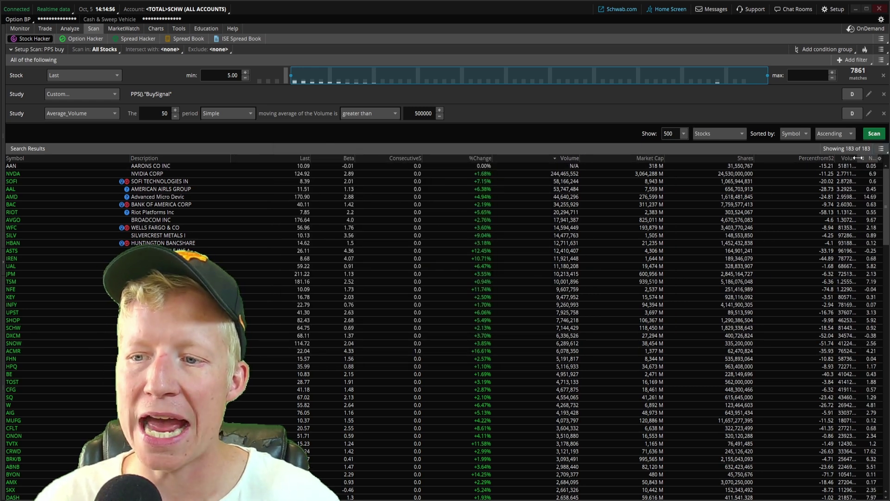
pyautogui.moveTo(857, 158); pyautogui.dragTo(845, 158)
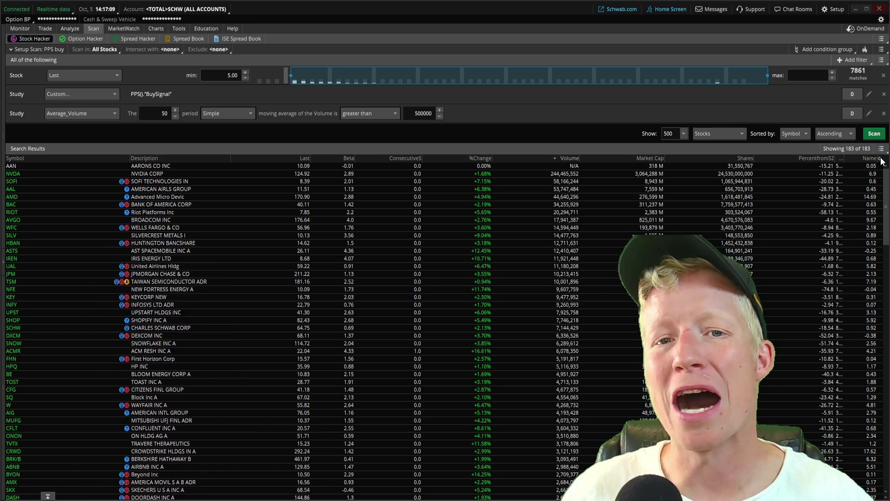
# Reopen the Name column's formula and start a new line with 'assignbackgroundcolor'
pyautogui.rightClick(869, 159)
pyautogui.click(860, 167)
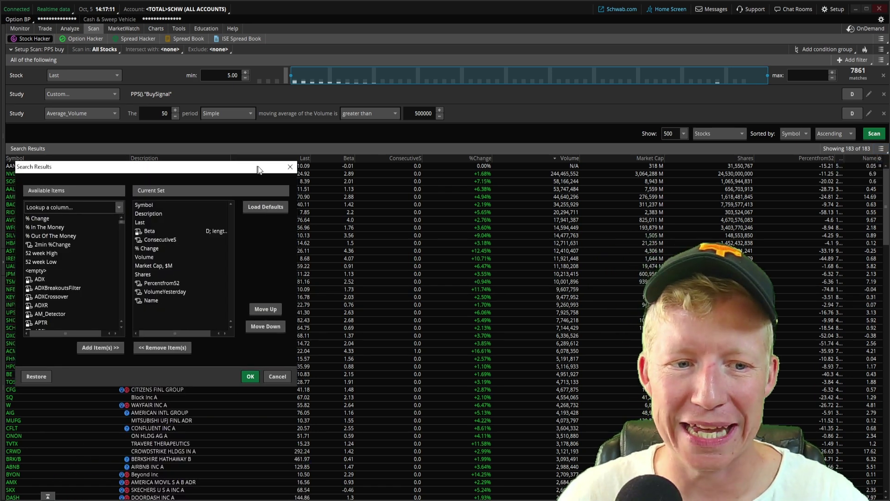
pyautogui.doubleClick(313, 259)
pyautogui.moveTo(665, 170); pyautogui.dragTo(282, 122)
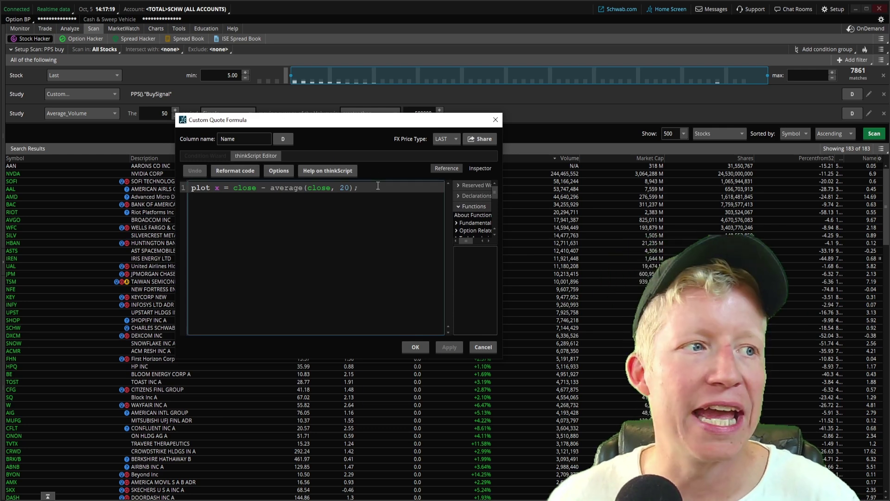
pyautogui.press('Return')
pyautogui.press('Return')
pyautogui.write('assignbackground')
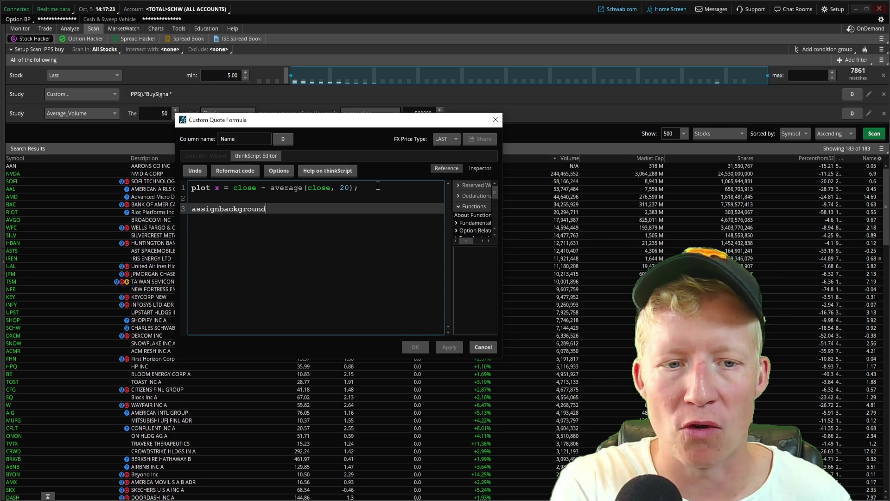
pyautogui.write('color')
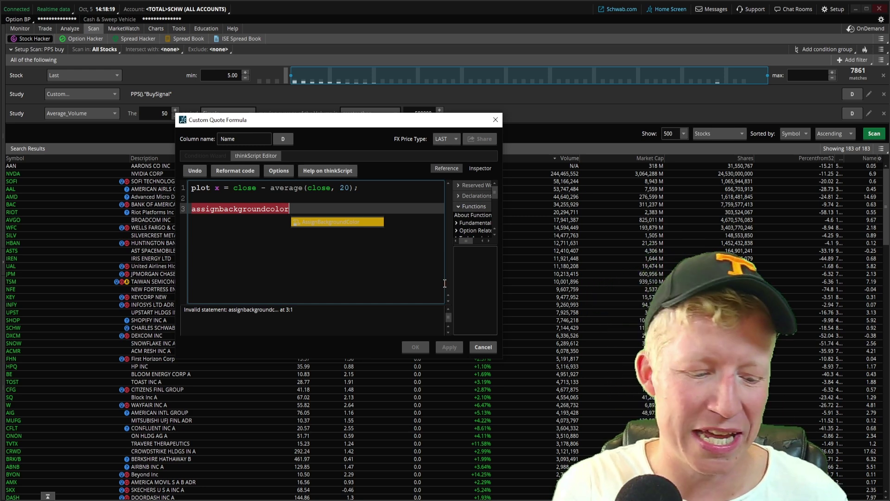
# Type the condition 'assignbackgroundcolor(if x > 10 then' on line 3, removing 'green'
pyautogui.write('(')
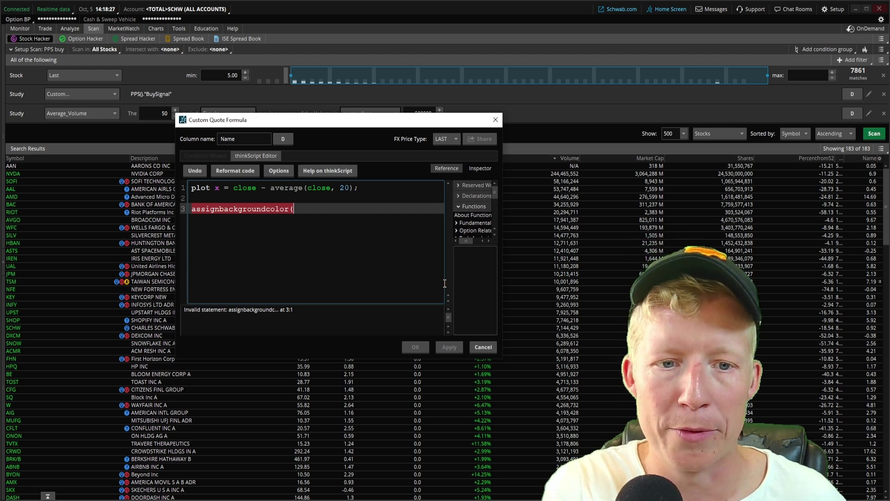
pyautogui.write('if x >')
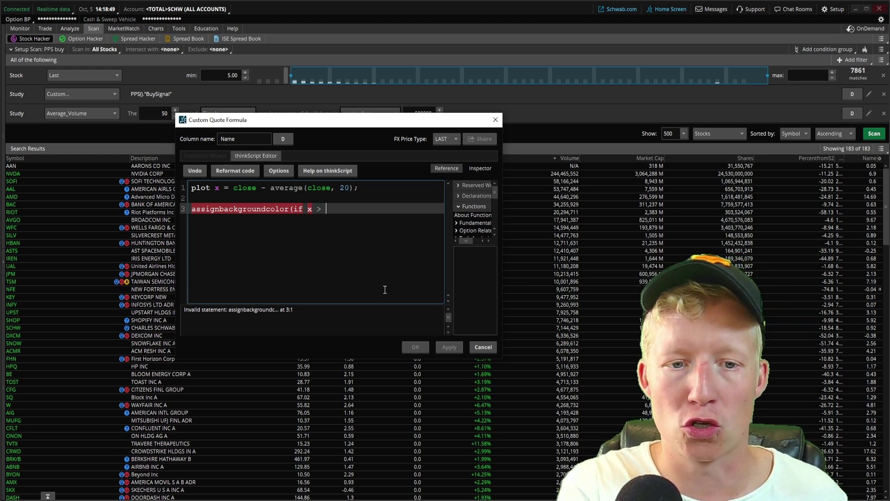
pyautogui.write('10 then ')
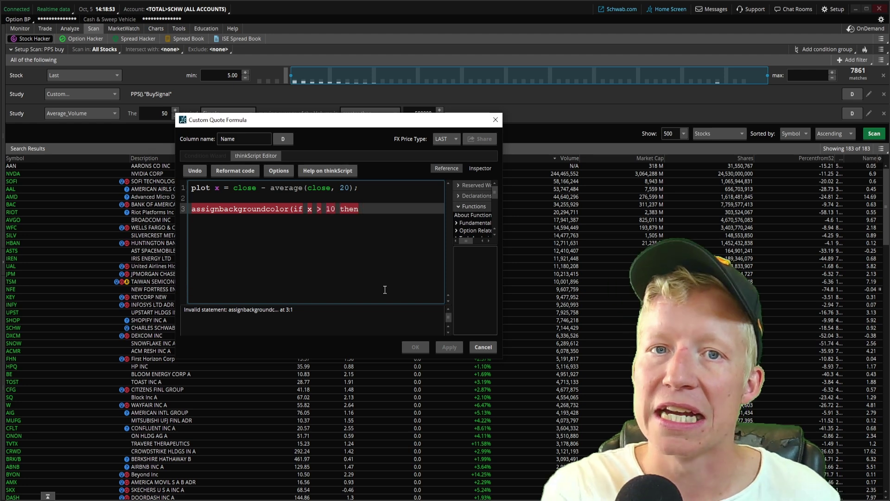
pyautogui.write('green')
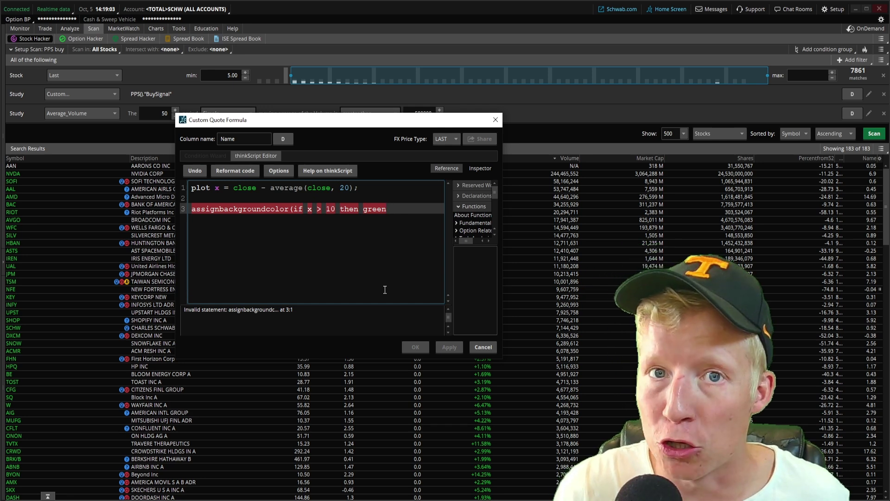
pyautogui.press('BackSpace')
pyautogui.press('BackSpace')
pyautogui.press('BackSpace')
pyautogui.press('BackSpace')
pyautogui.press('BackSpace')
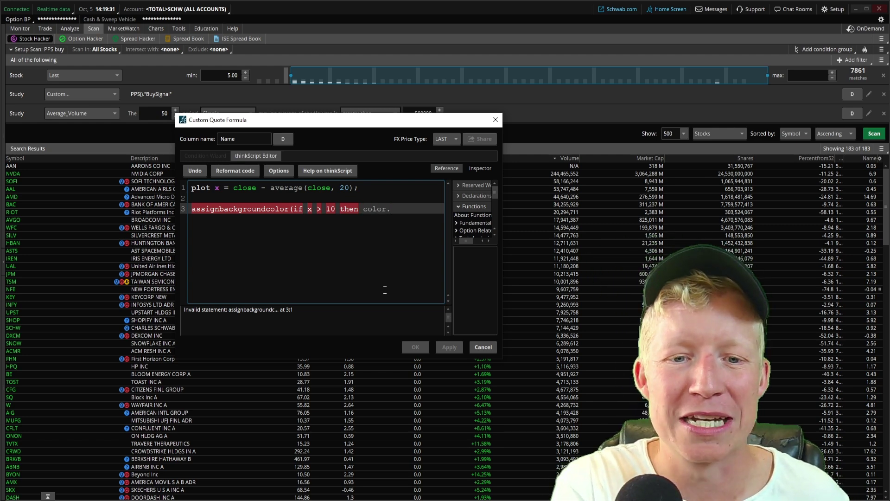
# Complete 'color.green' as the above-10 colour and add 'else' after it
pyautogui.write('reen')
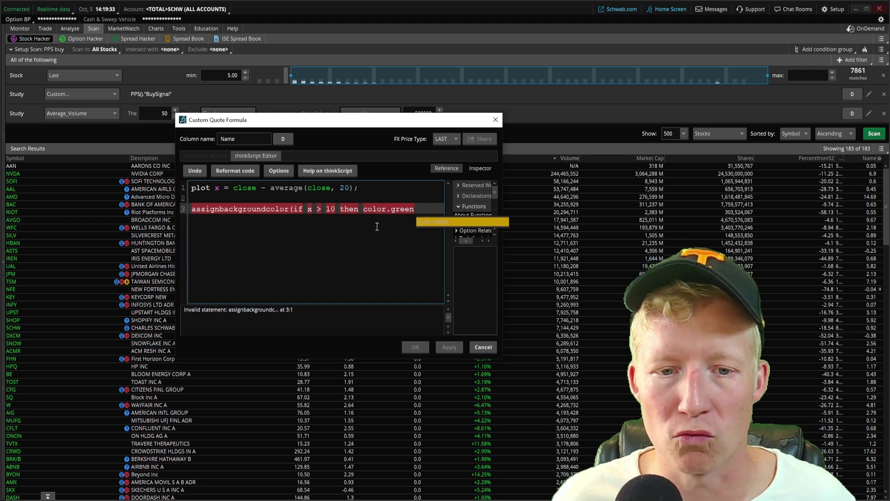
pyautogui.moveTo(364, 209); pyautogui.dragTo(389, 212)
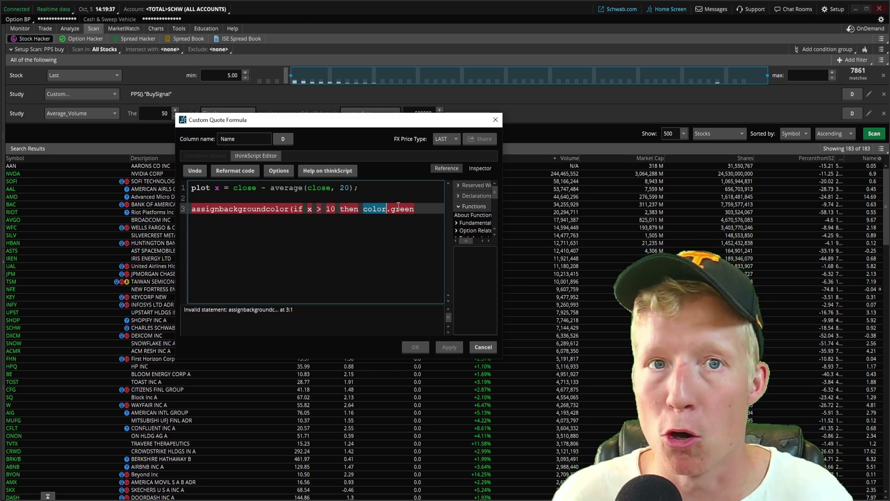
pyautogui.click(417, 209)
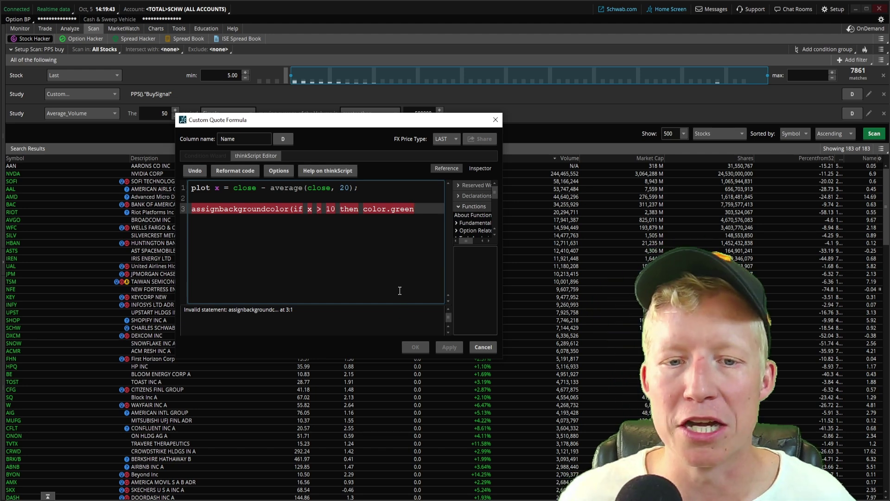
pyautogui.moveTo(395, 208); pyautogui.dragTo(374, 208)
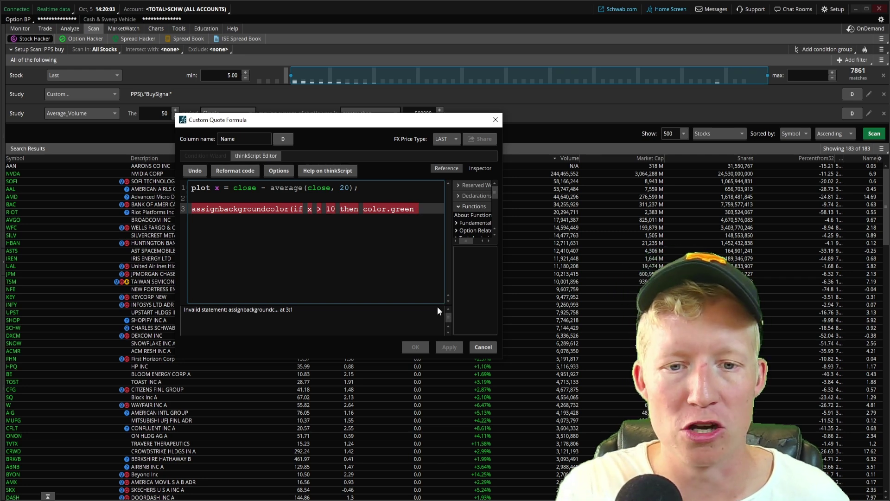
pyautogui.write('else')
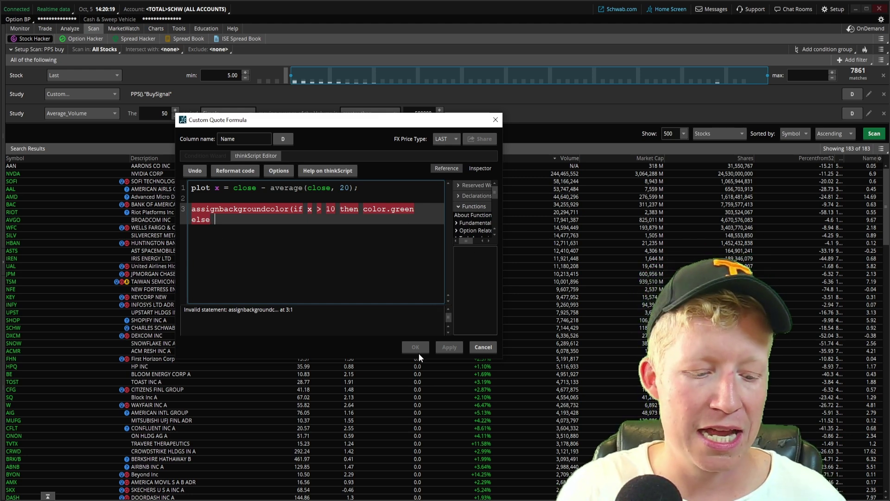
# Finish line 3 with 'if x < -10 then color.red else color.current);'
pyautogui.write('if x < ')
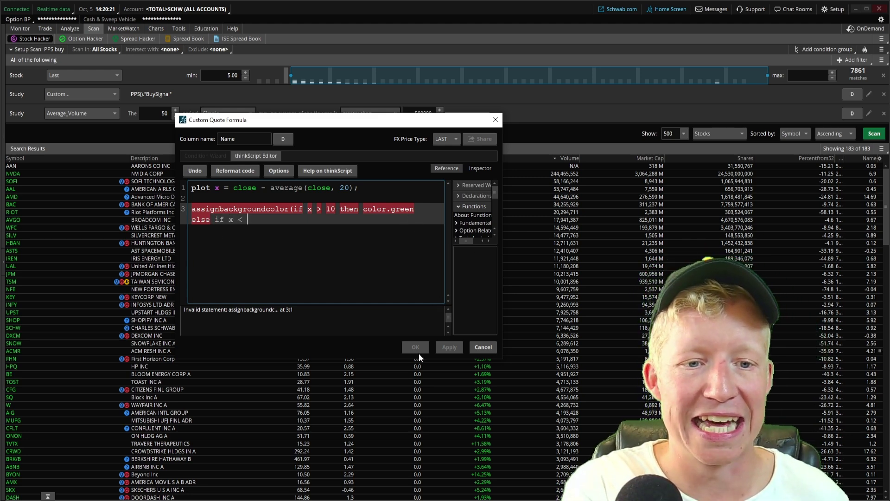
pyautogui.write('-10 then co')
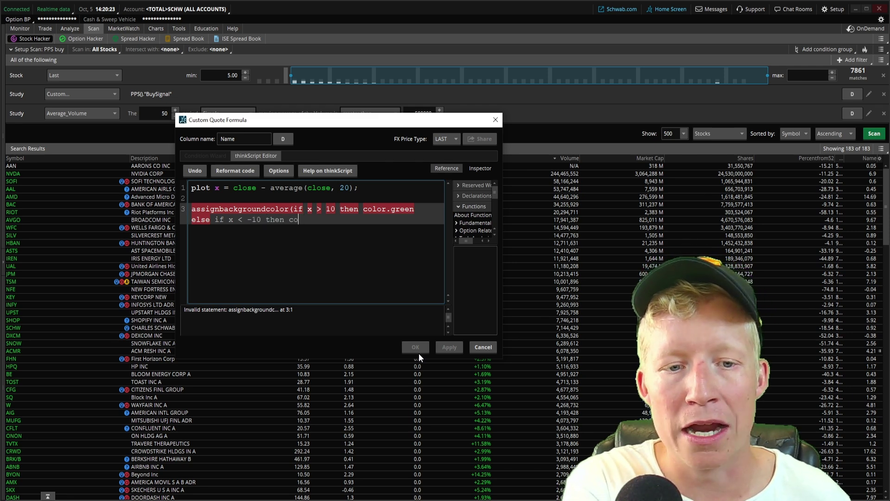
pyautogui.write('lor.red e')
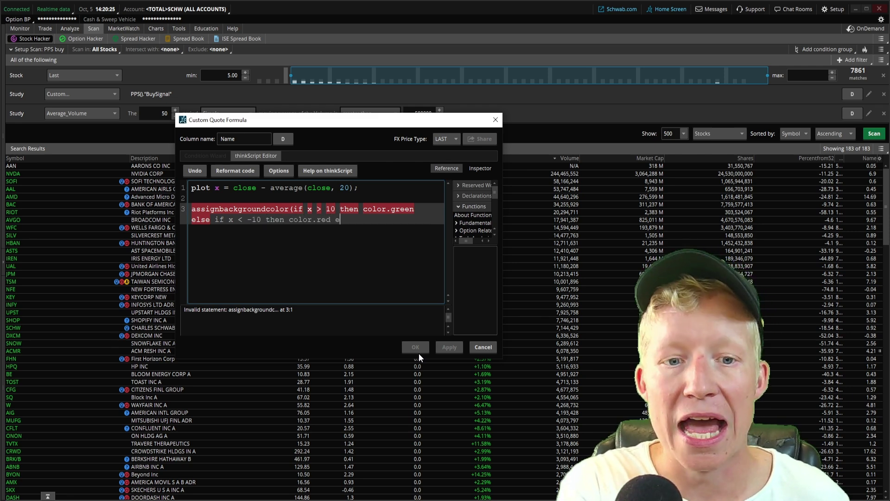
pyautogui.write('lse')
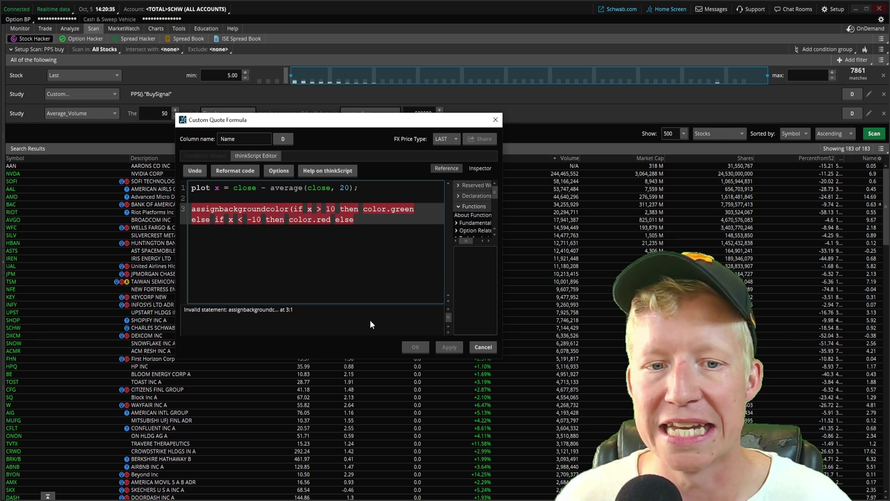
pyautogui.write('color.current);')
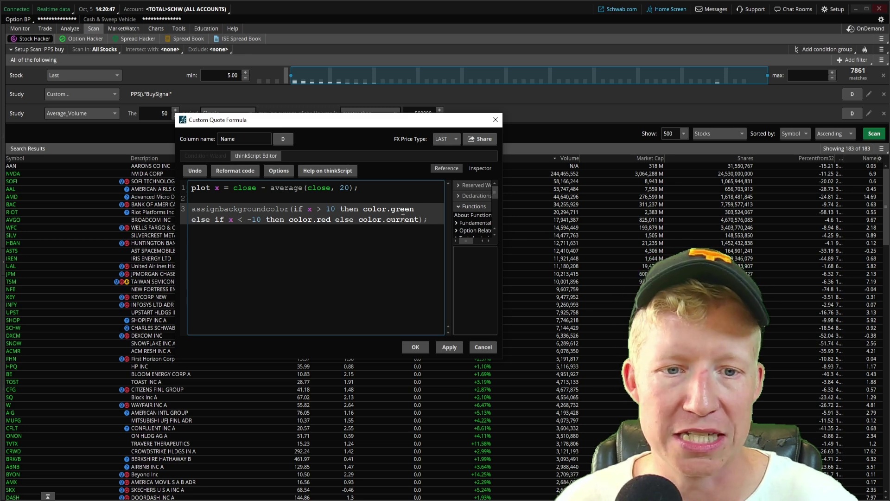
# Apply the colour formula and close the formula editor and column settings dialog
pyautogui.click(452, 350)
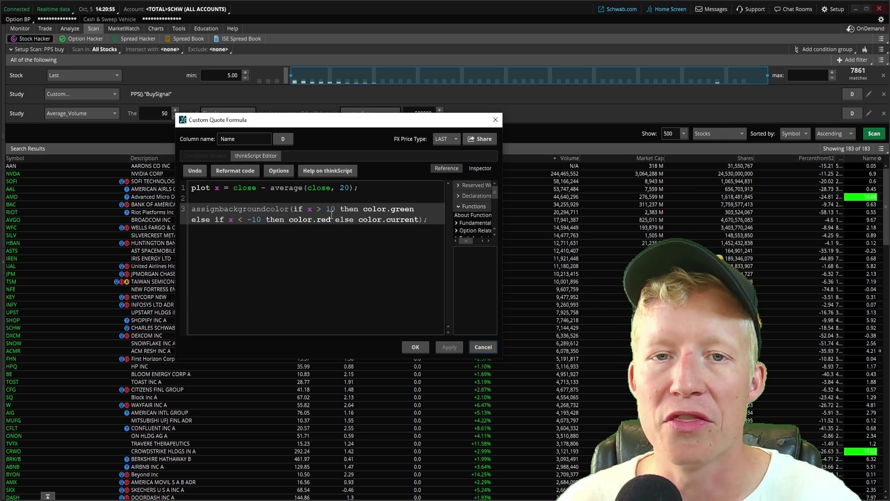
pyautogui.click(415, 348)
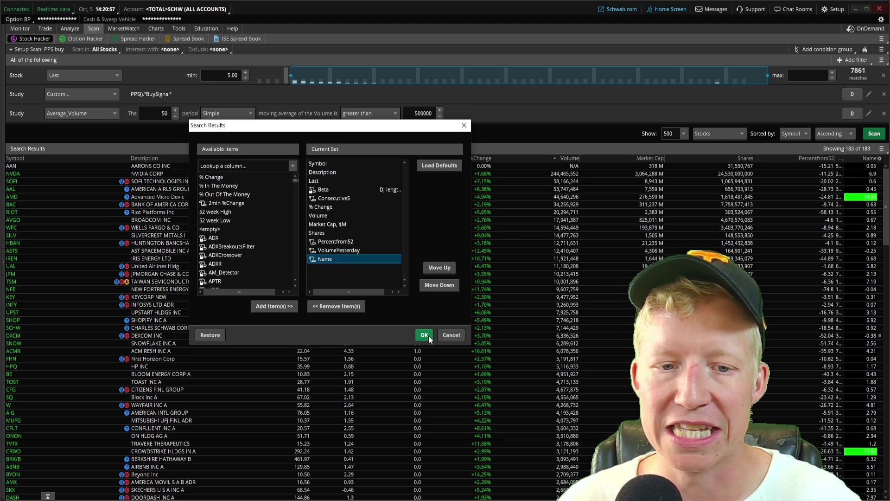
pyautogui.click(426, 335)
pyautogui.click(881, 49)
# Load the PPS sell scan, remove its Average_Volume filter, and rerun the scan
pyautogui.moveTo(864, 74)
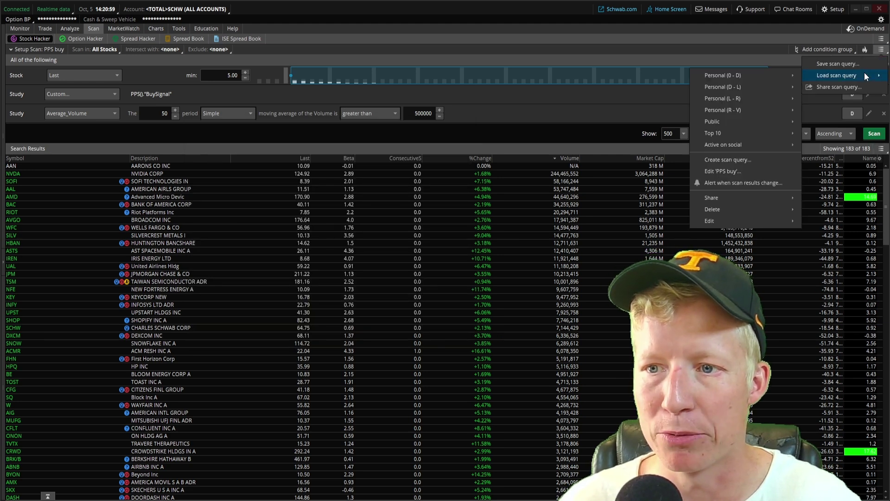
pyautogui.moveTo(756, 98)
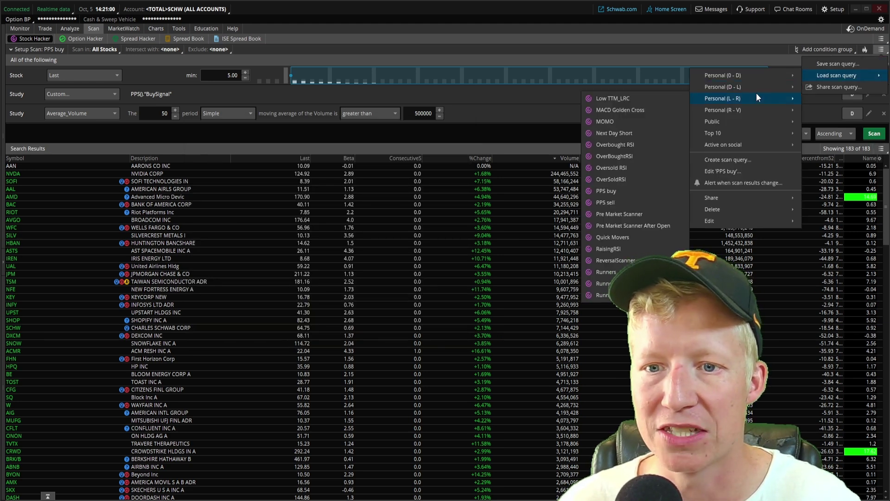
pyautogui.click(616, 201)
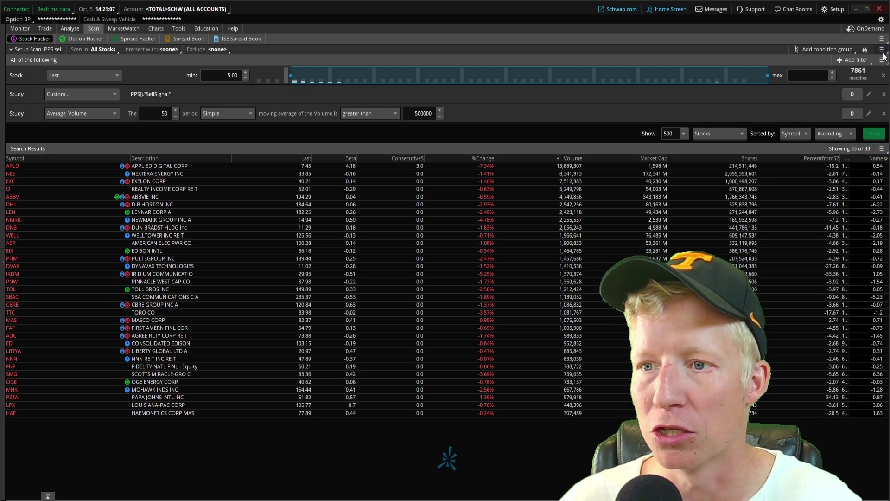
pyautogui.click(884, 113)
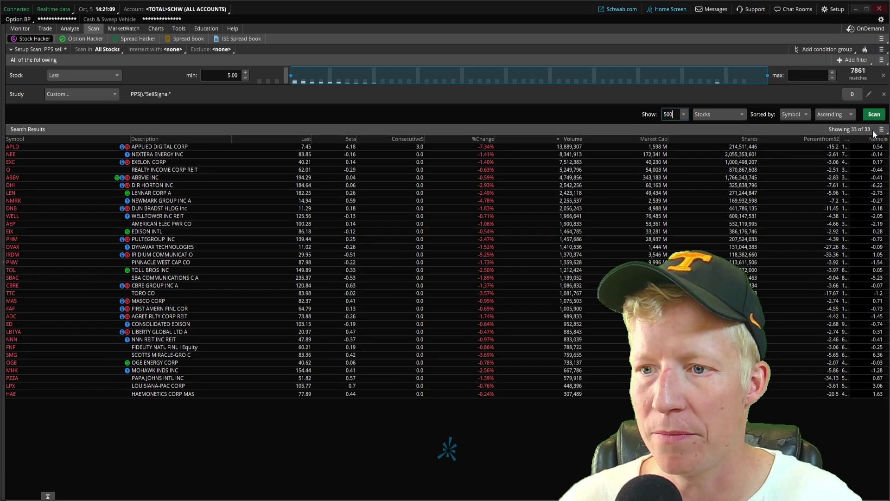
pyautogui.click(873, 114)
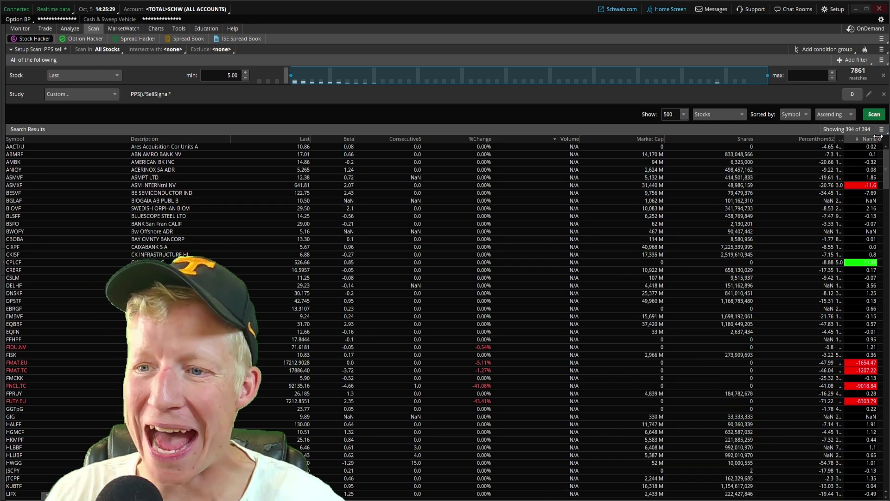
# Reopen the Name column's custom formula editor from the column customization dialog
pyautogui.click(881, 129)
pyautogui.click(864, 151)
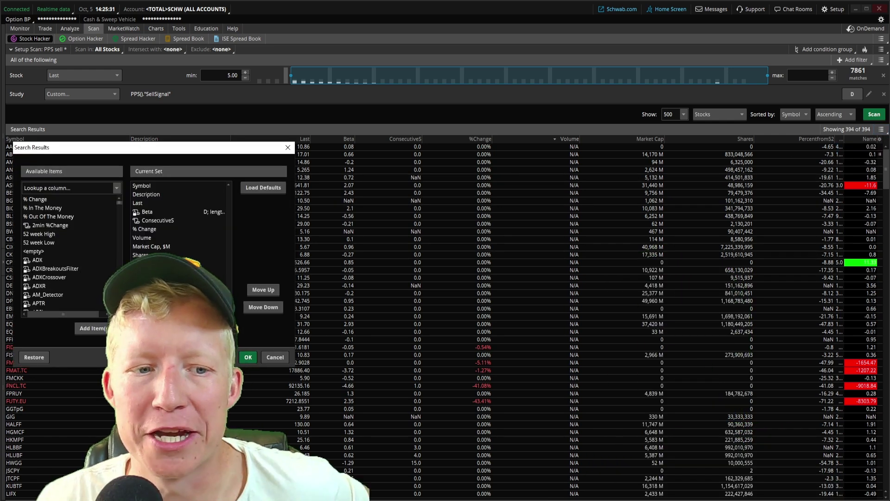
pyautogui.doubleClick(153, 272)
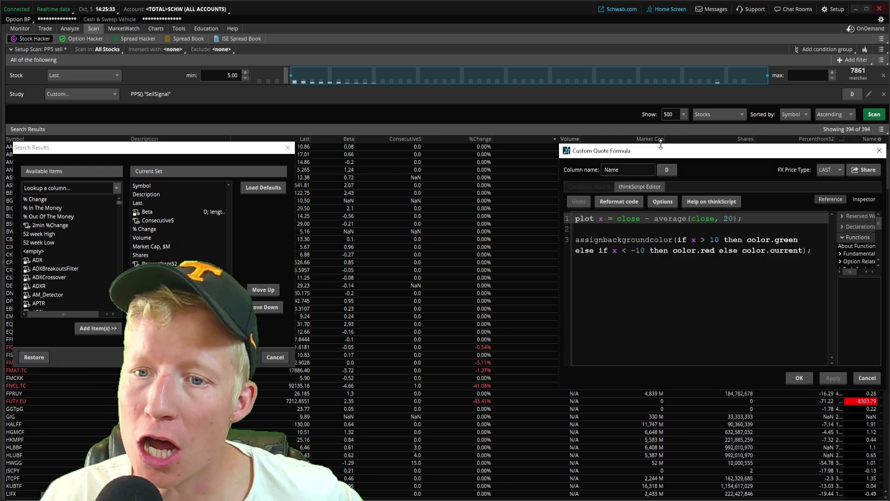
pyautogui.moveTo(671, 154); pyautogui.dragTo(457, 141)
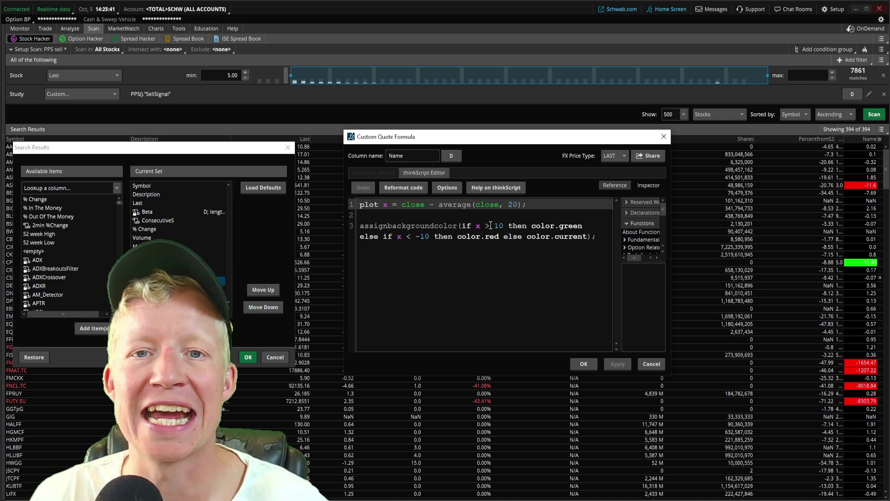
# Add two blank lines below the line-3 colour rule and move to line 5
pyautogui.click(460, 225)
pyautogui.click(602, 240)
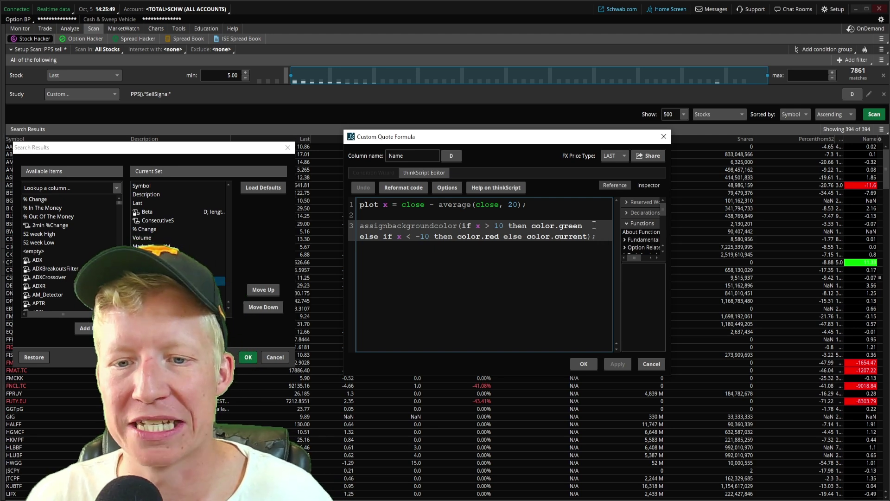
pyautogui.press('Return')
pyautogui.press('Return')
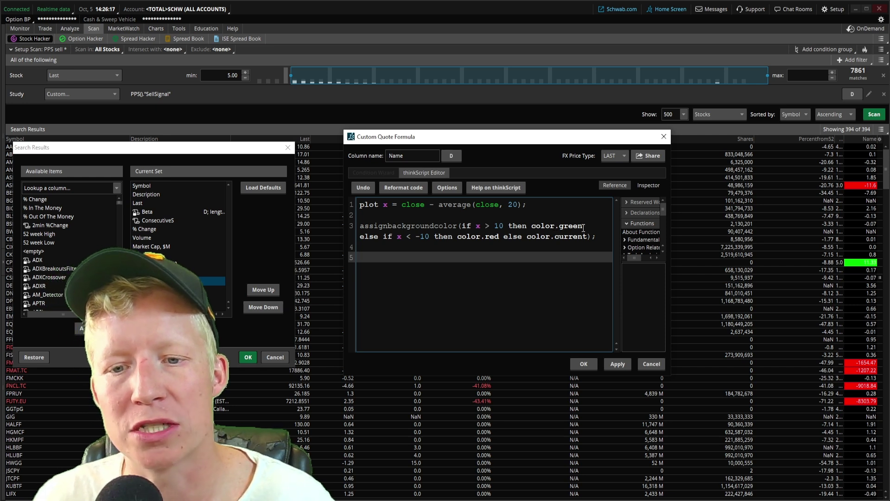
pyautogui.moveTo(585, 226); pyautogui.dragTo(532, 225)
pyautogui.click(380, 258)
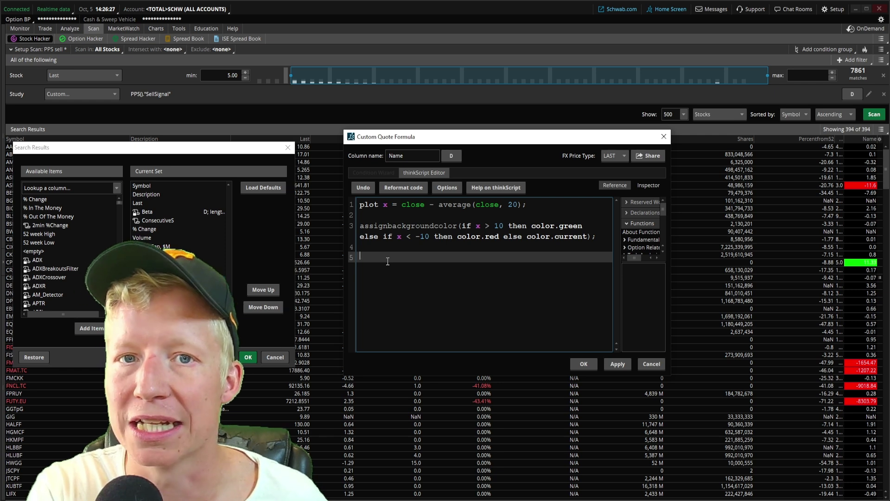
# On line 5, write x.assignValueColor making text black when x > 10 or x < -10
pyautogui.write('x.')
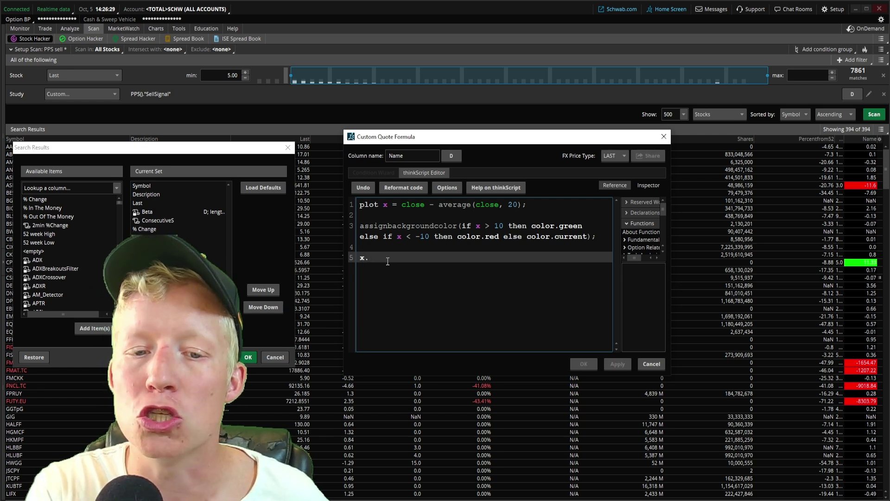
pyautogui.write('assignvalue')
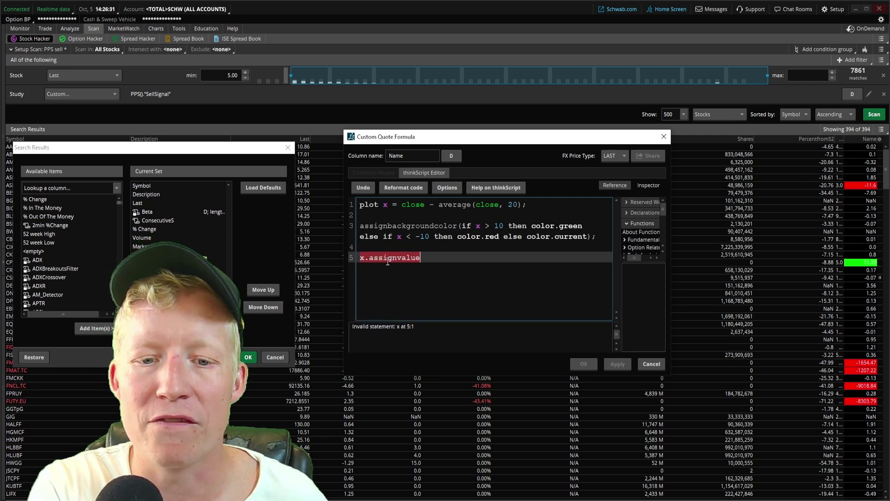
pyautogui.write('color(')
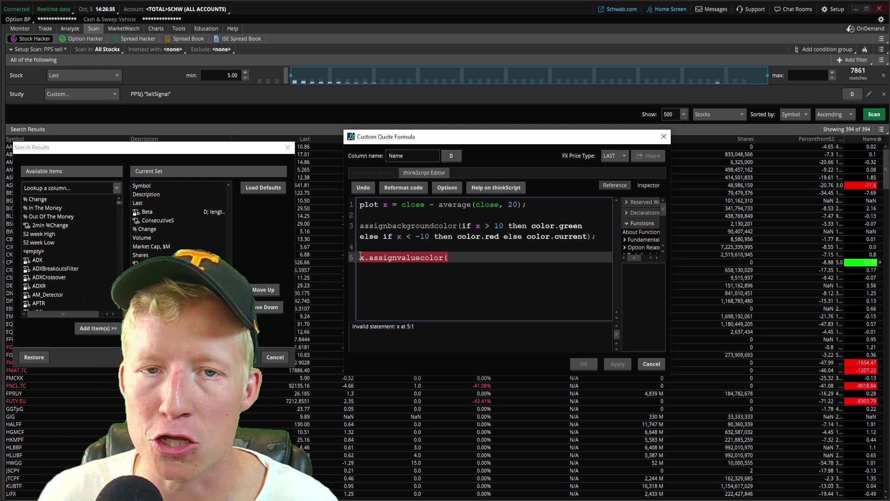
pyautogui.doubleClick(384, 204)
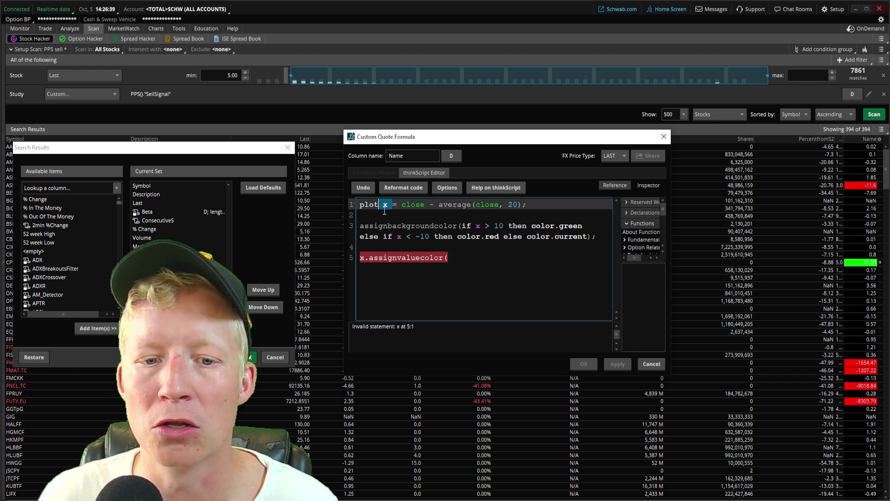
pyautogui.click(454, 257)
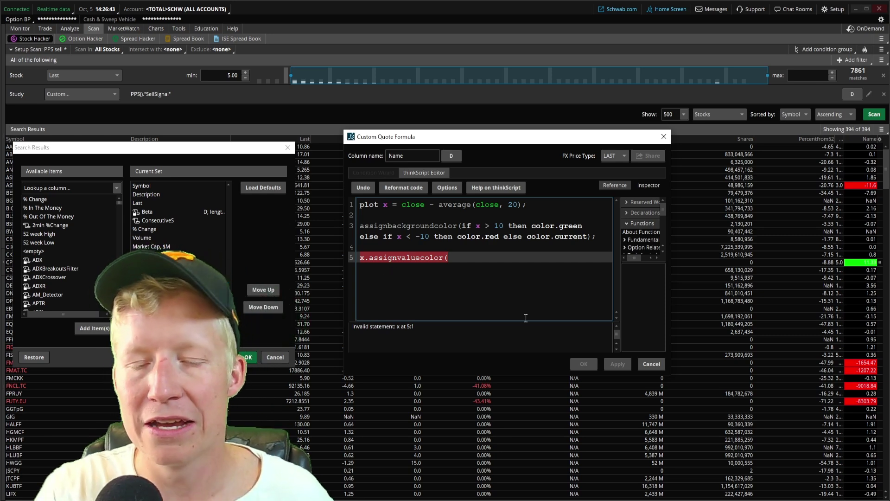
pyautogui.write('if x > 10 then col')
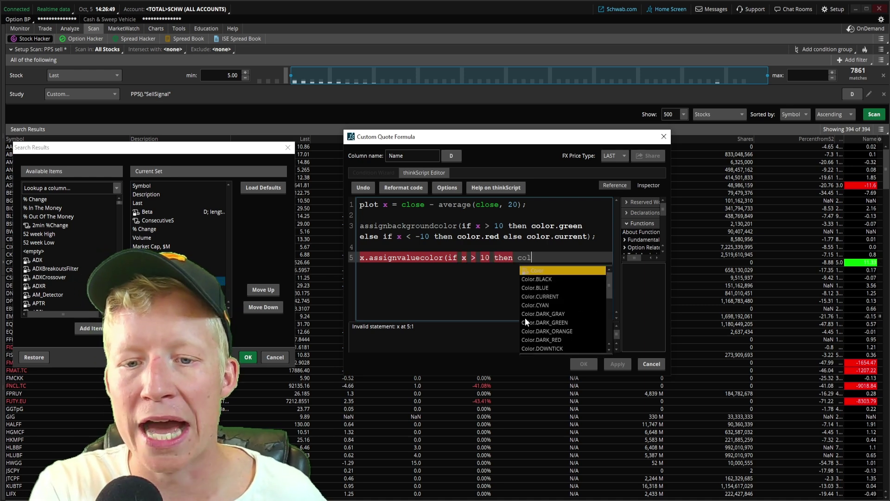
pyautogui.write('or.black ')
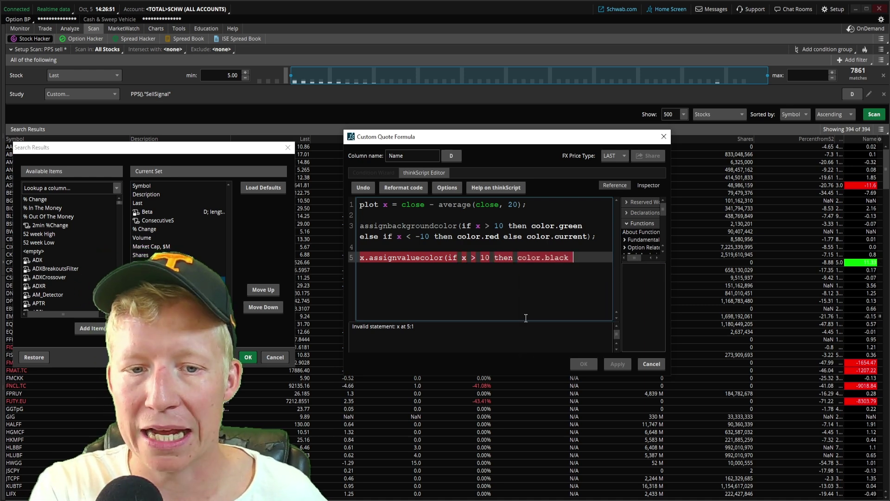
pyautogui.write('else if x < -10 then color.black else color.current);')
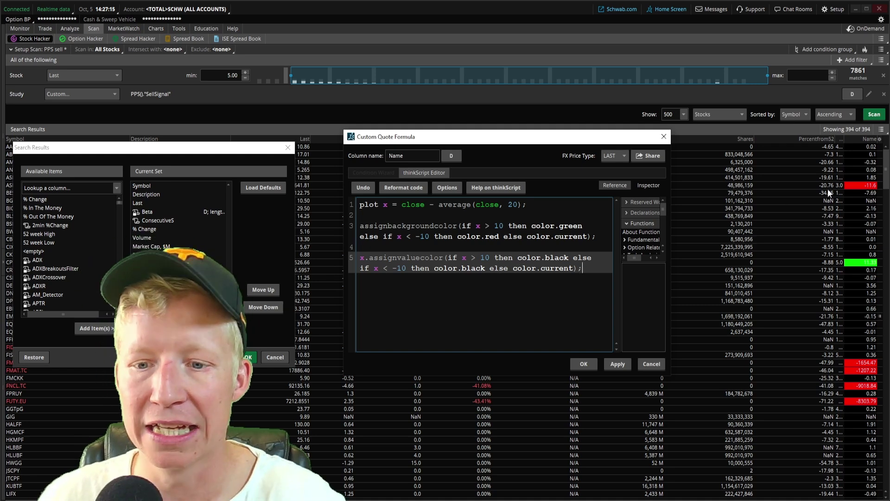
# Apply the edited close-minus-20-bar-average formula so the custom column refreshes
pyautogui.click(627, 365)
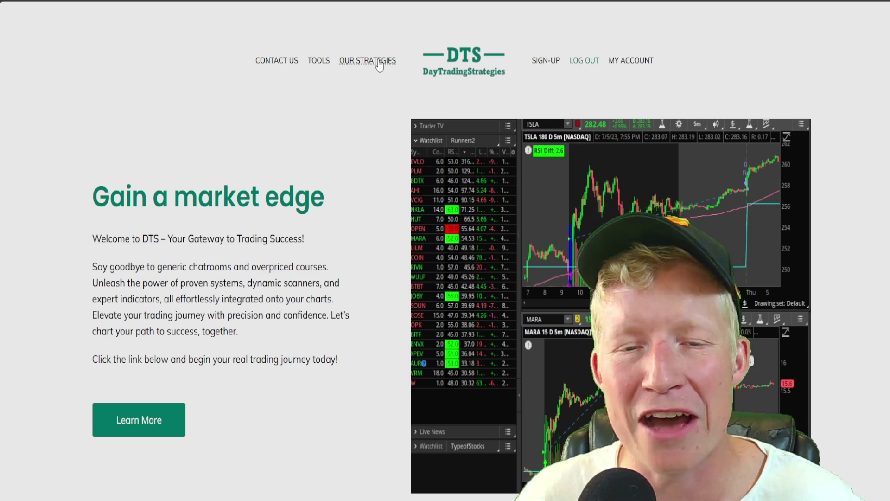
# Go to the DTS ThinkorSwim Studies page and select the Bollinger Band Reversal tos.mx link
pyautogui.click(379, 65)
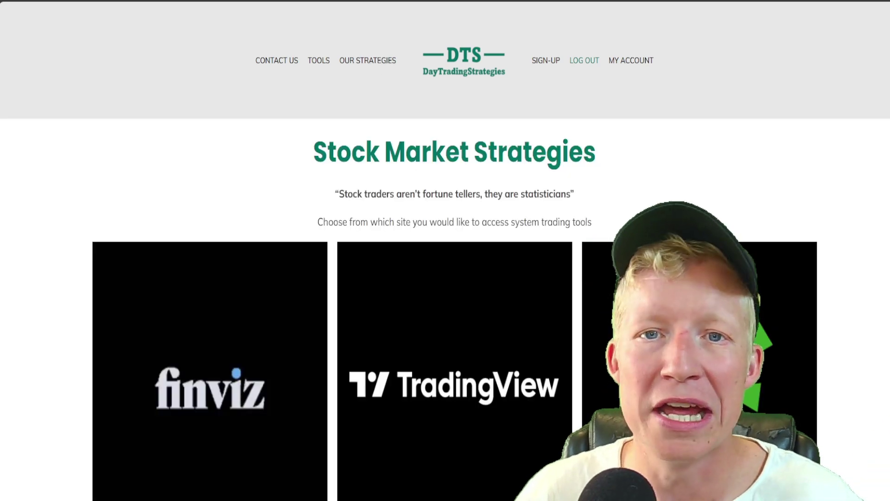
pyautogui.click(617, 261)
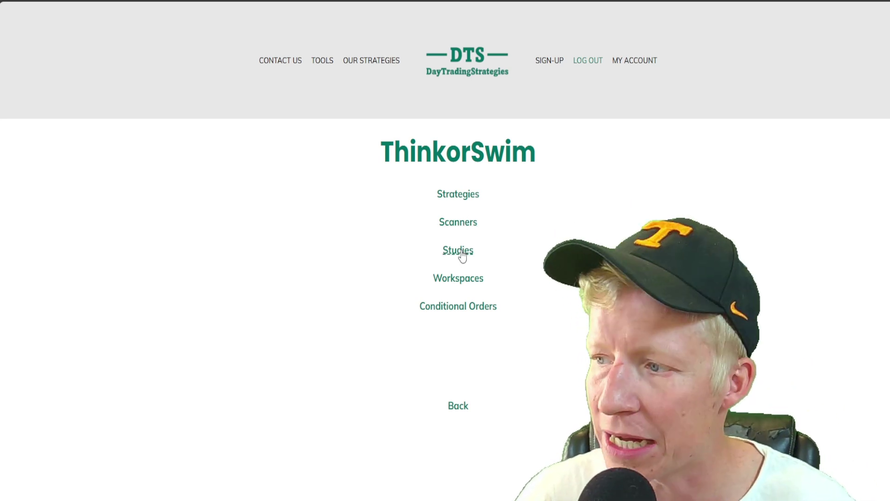
pyautogui.click(466, 252)
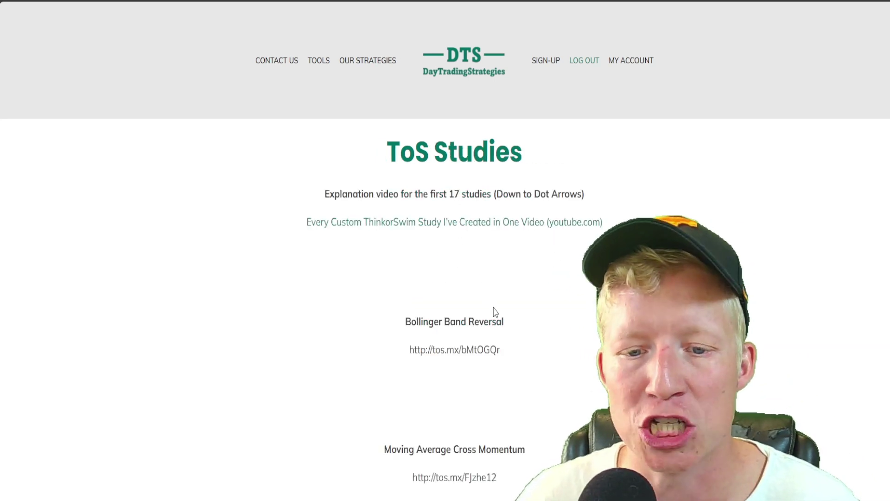
pyautogui.moveTo(504, 351); pyautogui.dragTo(401, 353)
pyautogui.hotkey('ctrl', 'c')
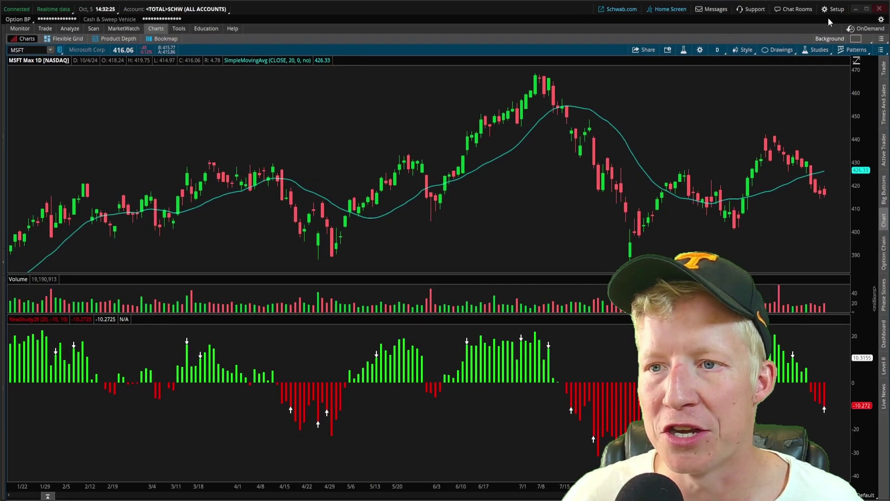
# Import the shared DTSBollingerBreak study from the pasted link, overwriting the existing copy
pyautogui.click(830, 14)
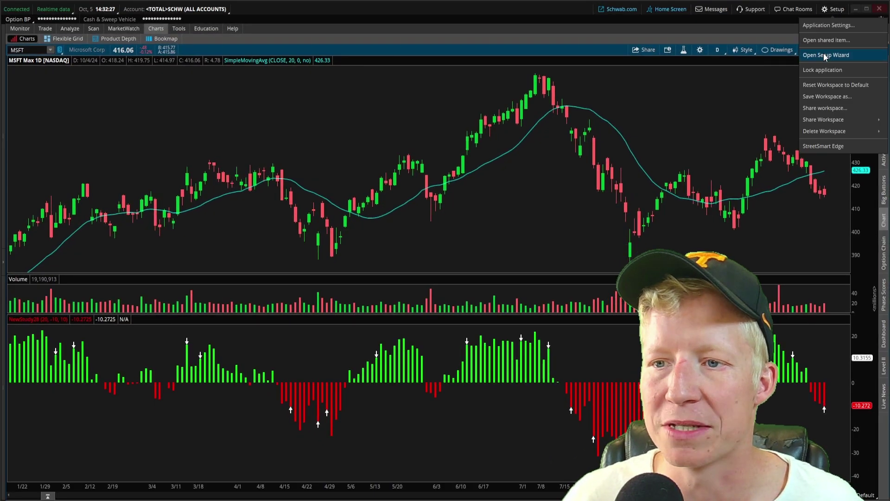
pyautogui.click(816, 41)
pyautogui.hotkey('ctrl', 'v')
pyautogui.click(507, 171)
pyautogui.click(510, 345)
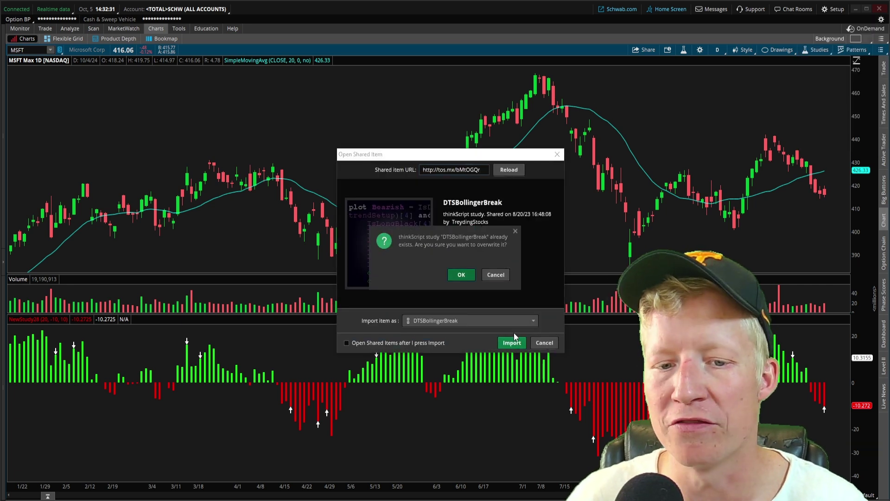
pyautogui.click(461, 274)
# Open Edit Studies and filter the study list by 'dts'
pyautogui.click(818, 50)
pyautogui.click(801, 92)
pyautogui.write('dts')
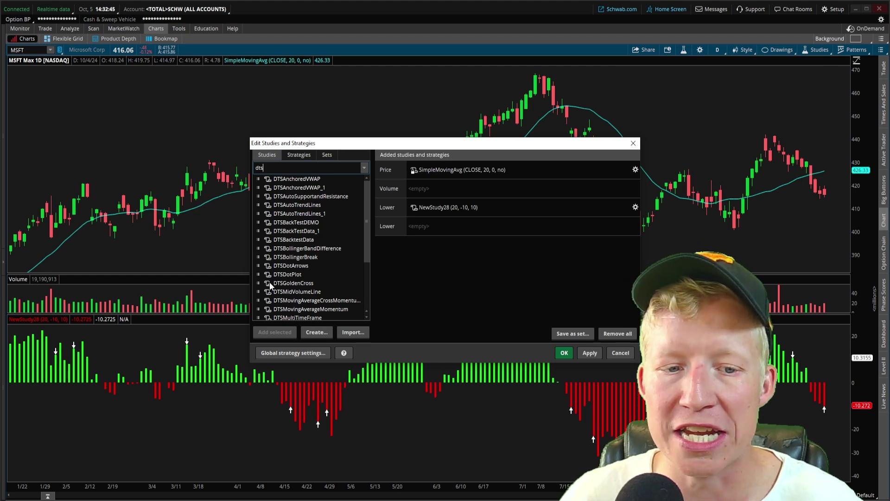
# Open the DTSGoldenCross thinkScript code, select it to review, then close the editor
pyautogui.doubleClick(268, 284)
pyautogui.moveTo(272, 241); pyautogui.dragTo(243, 133)
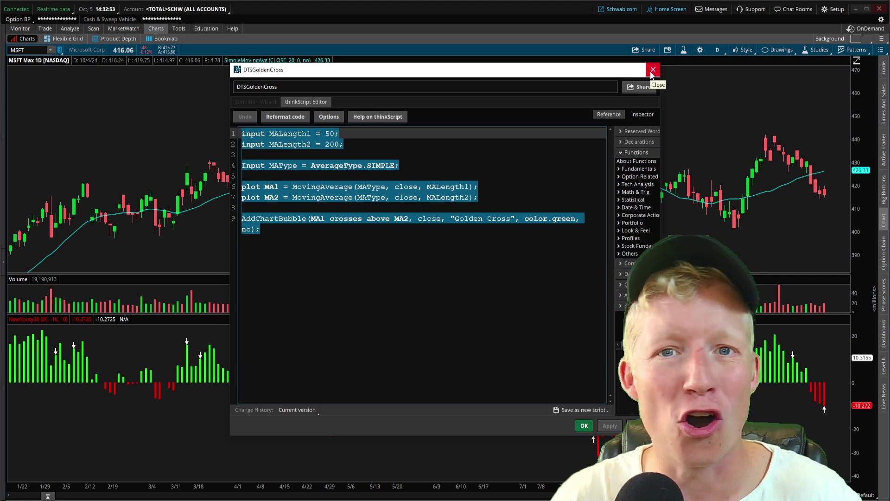
pyautogui.click(304, 230)
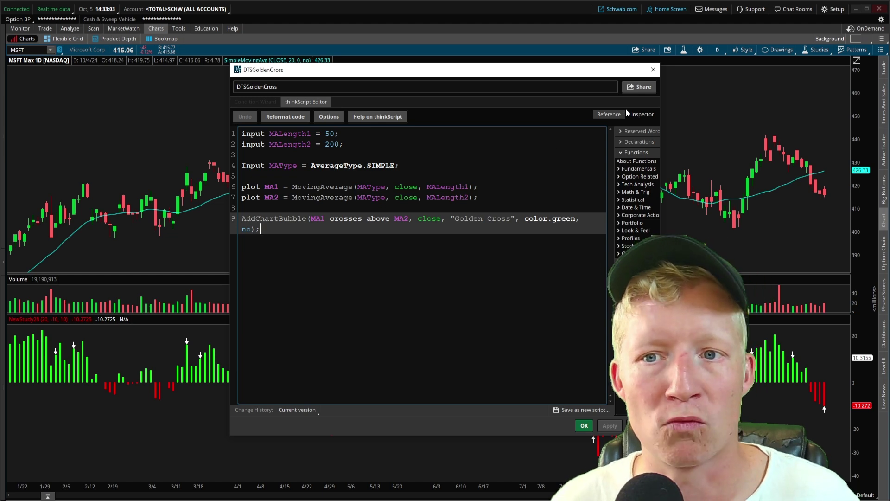
pyautogui.click(652, 70)
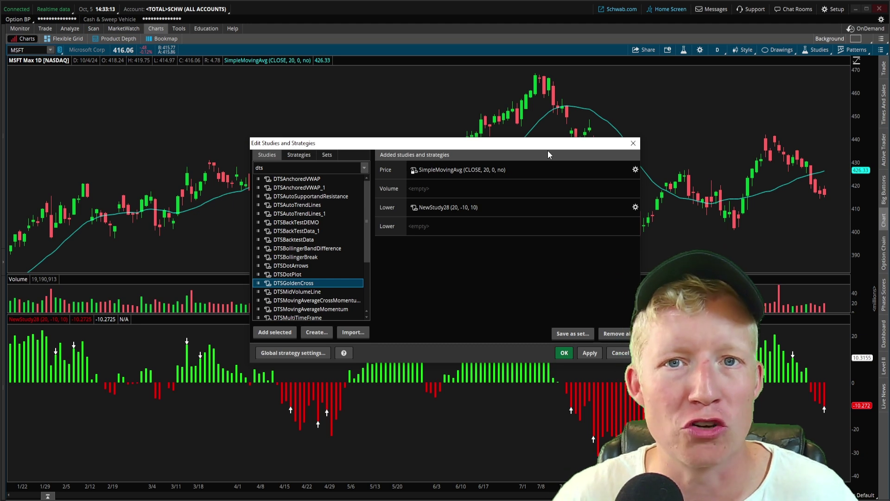
# Reopen DTSGoldenCross's code briefly, then close it and the Edit Studies dialog
pyautogui.doubleClick(269, 286)
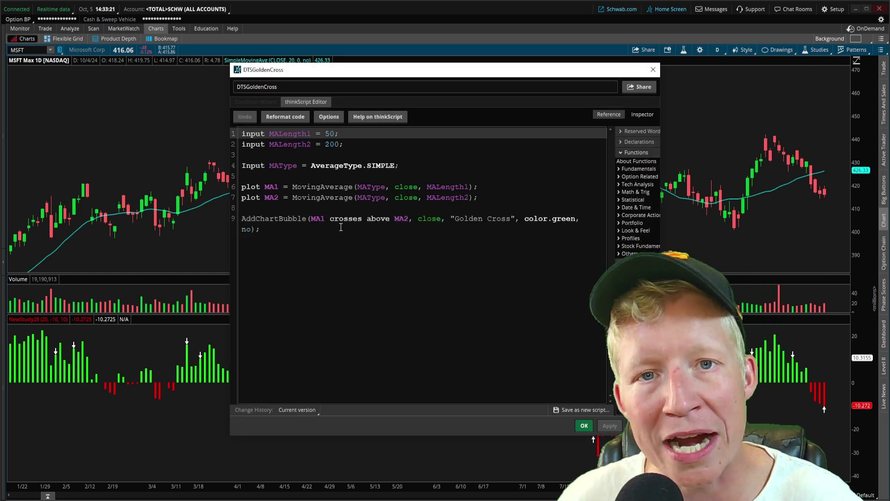
pyautogui.click(654, 70)
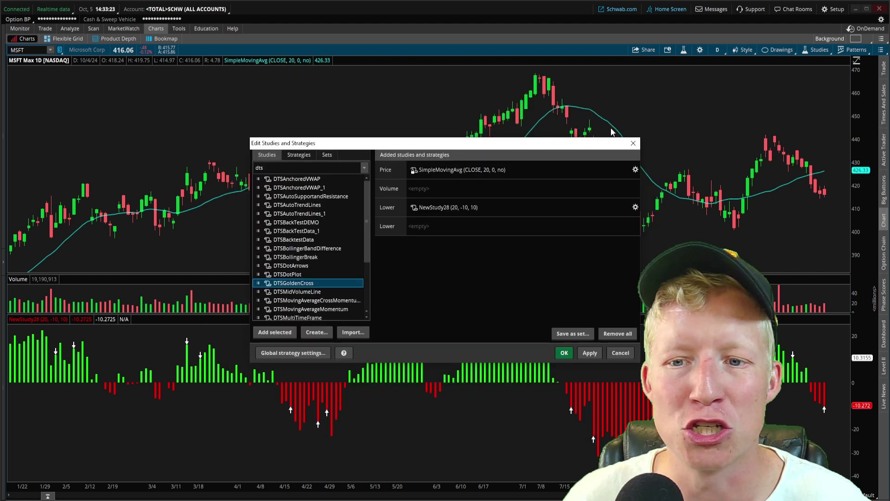
pyautogui.click(635, 143)
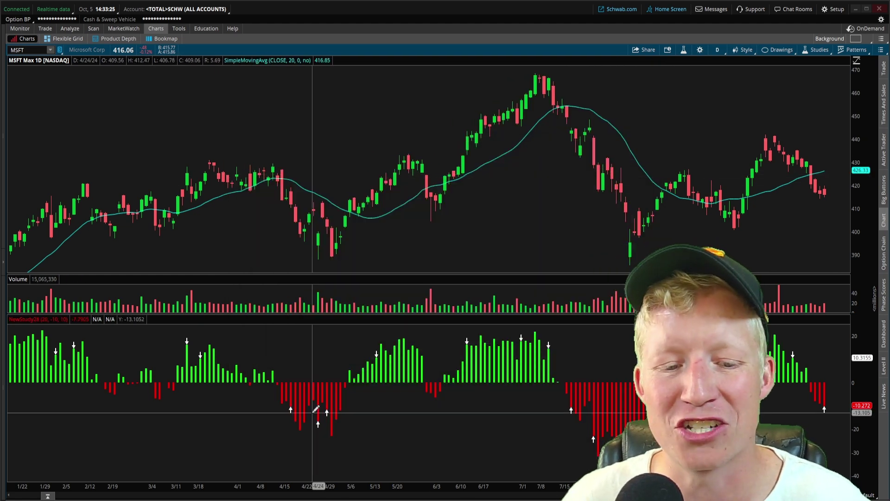